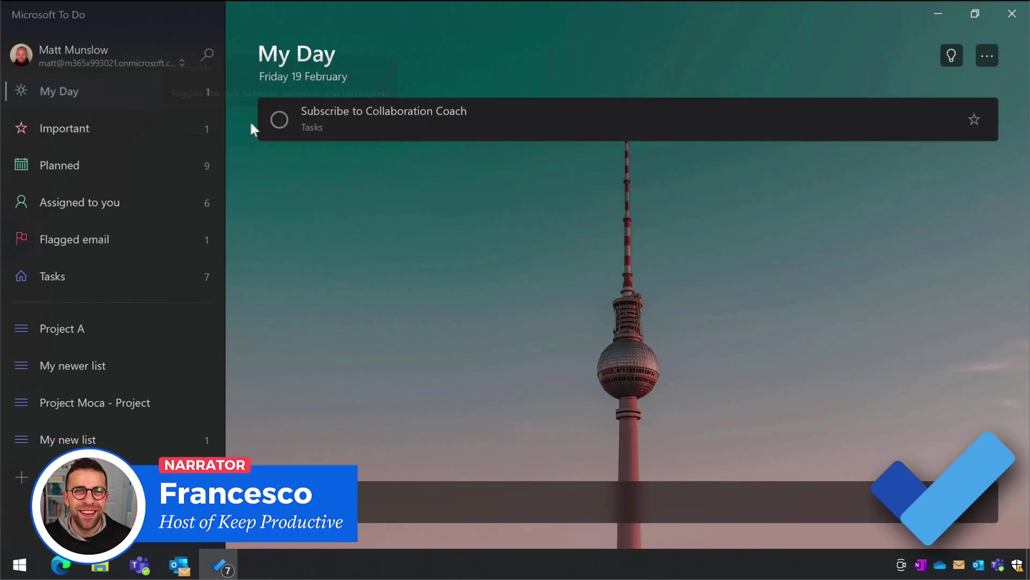
Step: Preview My Day task options, the tracker filters and the Event Plan board, then create an untitled list
right_click(513, 119)
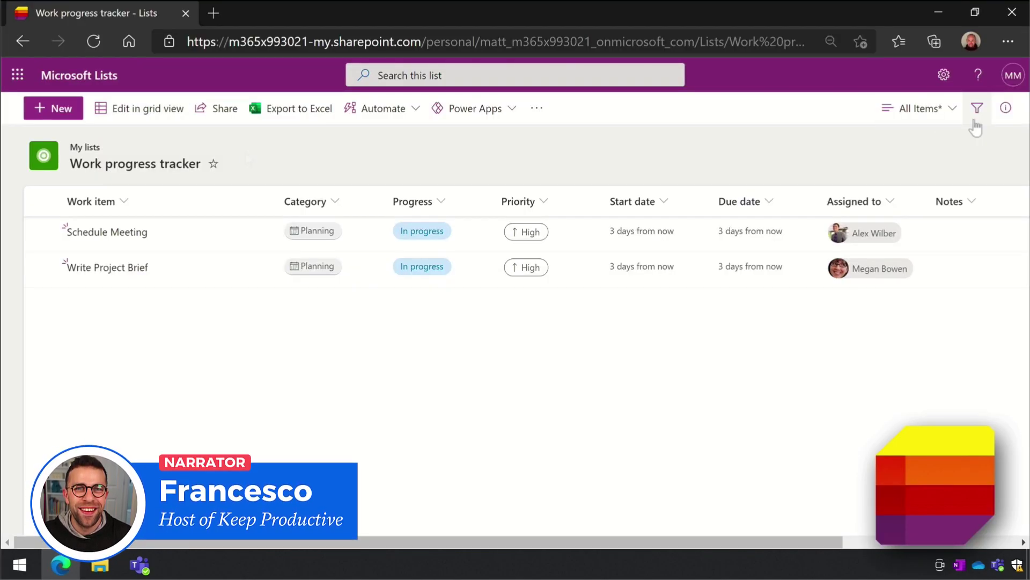
left_click(975, 121)
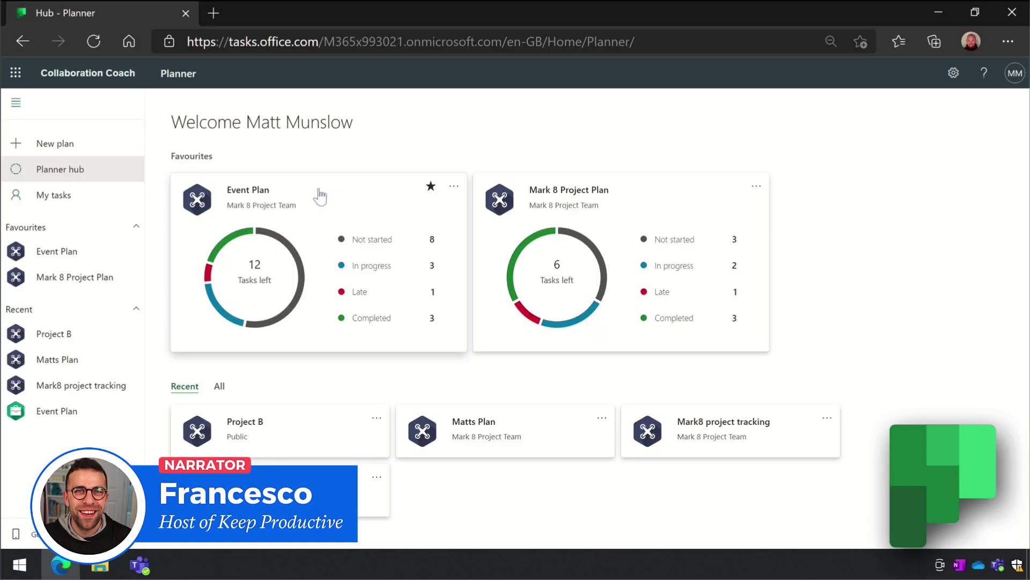
left_click(320, 192)
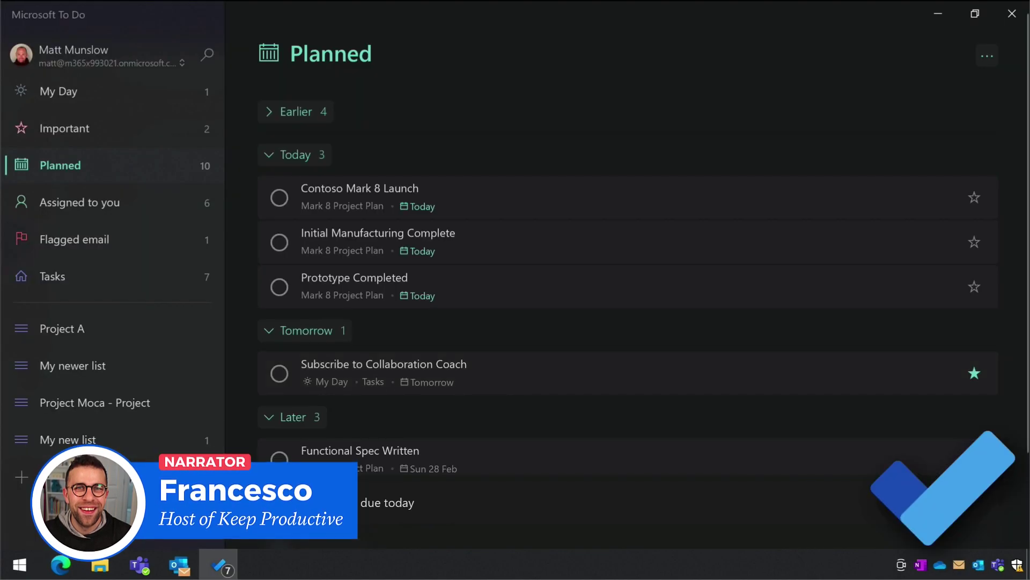
key("ctrl+l")
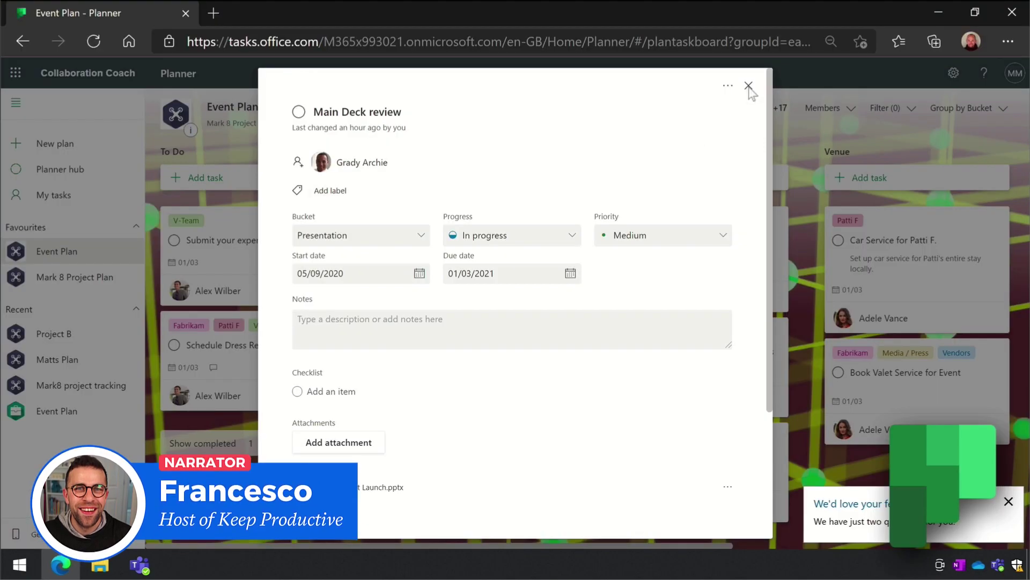
Step: Close the Planner task details so the To Do Tasks list shows the drafted Collaboration Coach task
left_click(747, 86)
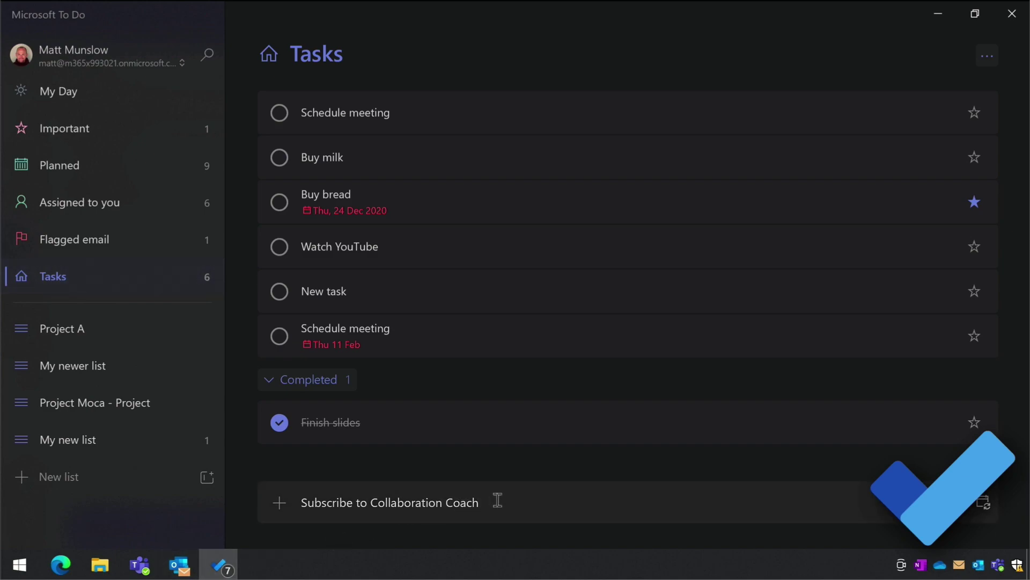
Step: Add 'Subscribe to Collaboration Coach' as a task and put it in My Day
left_click_drag(486, 501, 294, 500)
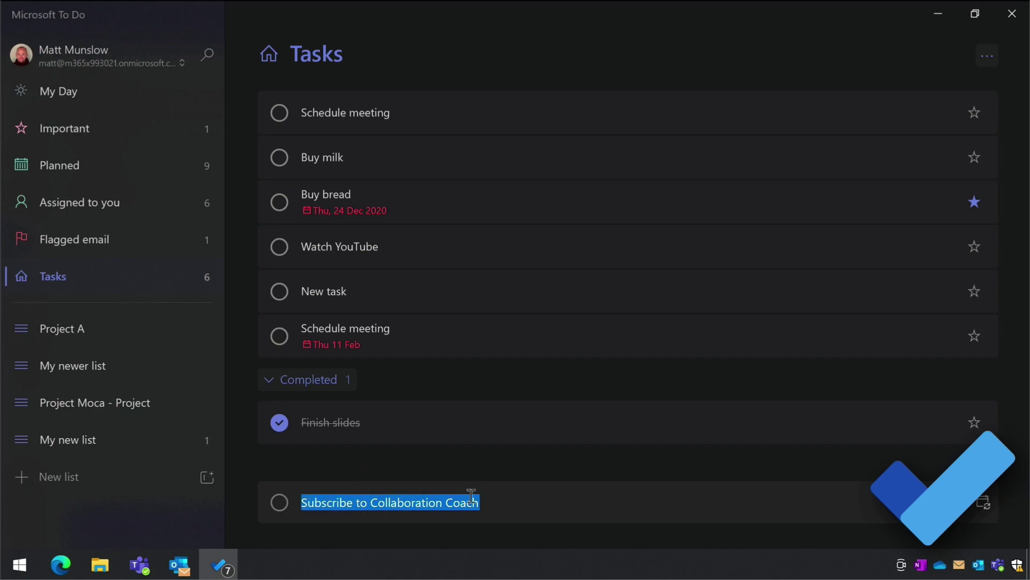
key("Return")
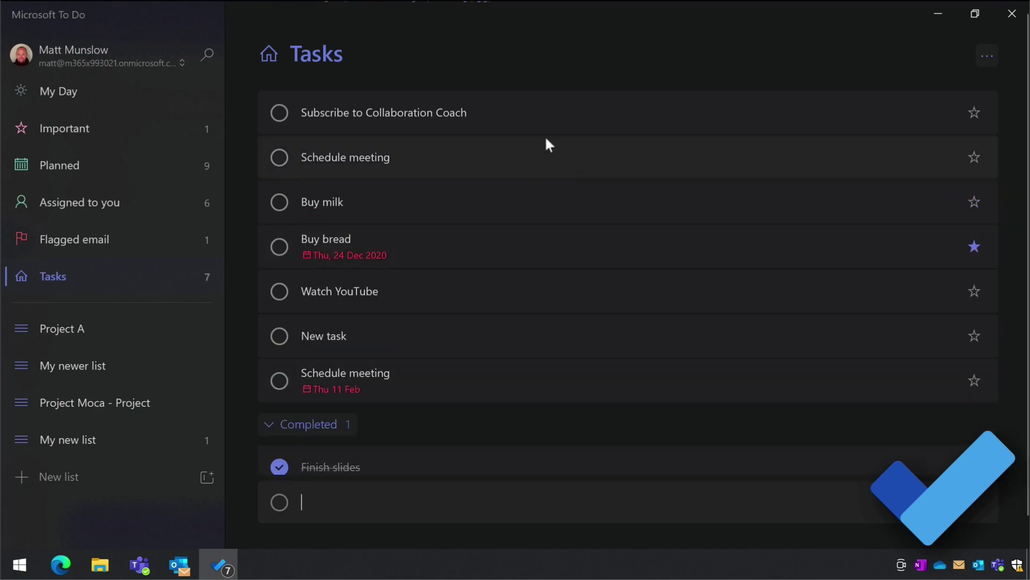
left_click(540, 114)
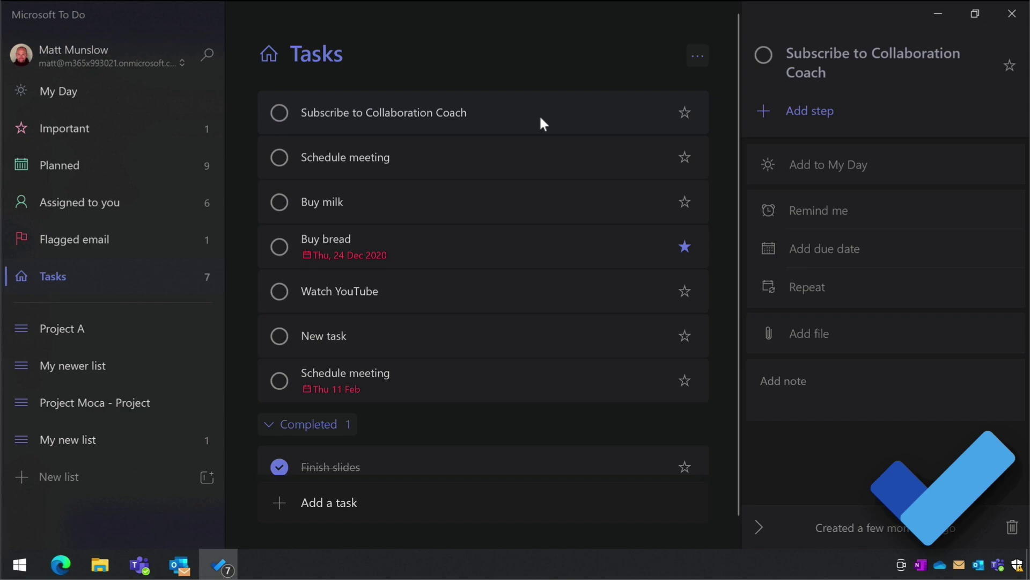
right_click(539, 115)
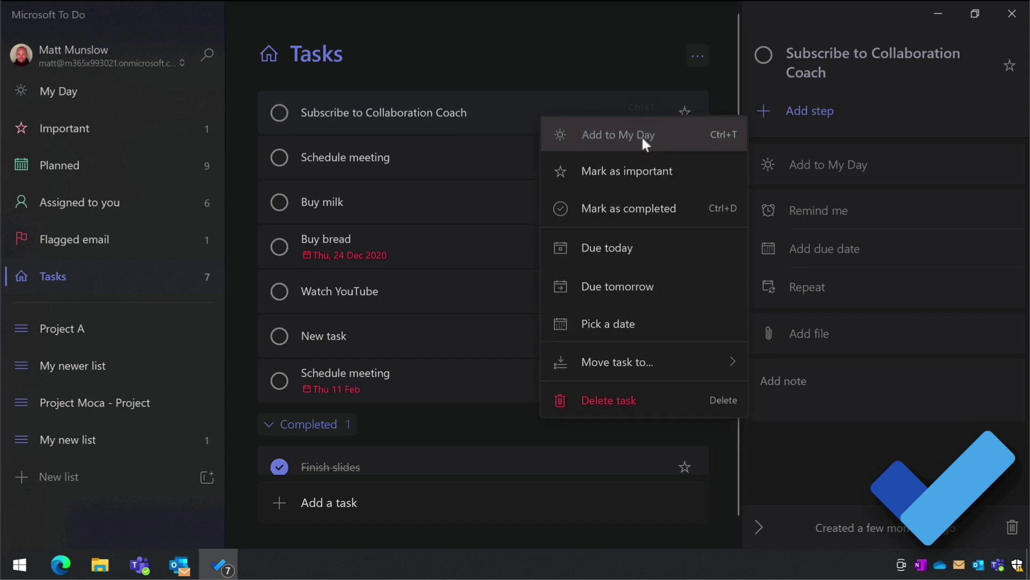
left_click(641, 135)
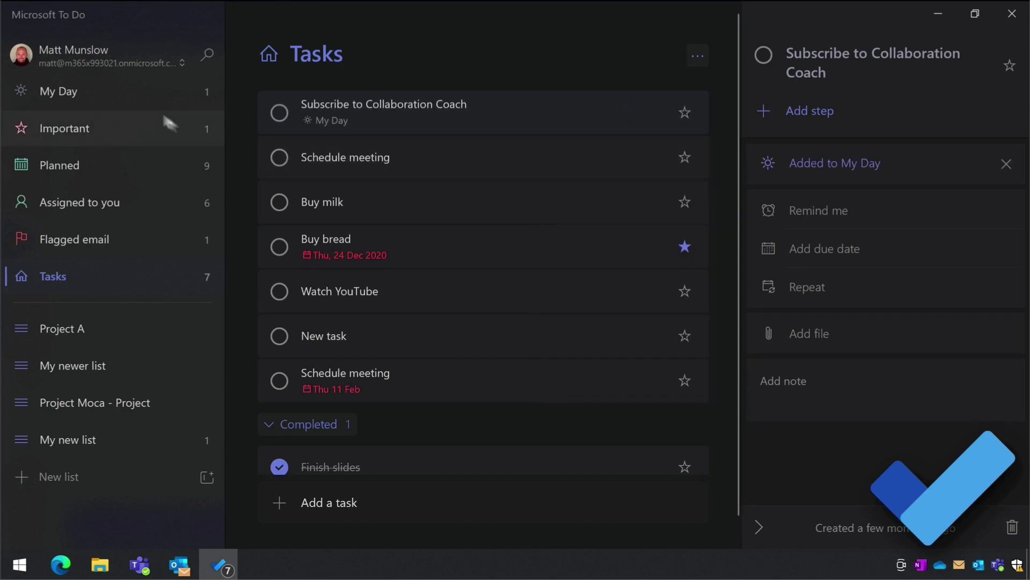
left_click(117, 93)
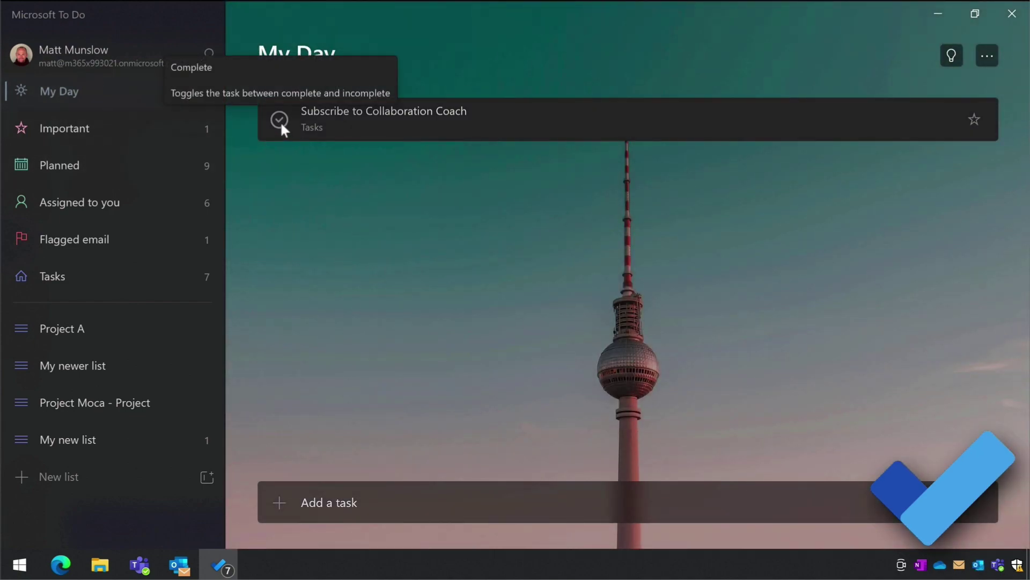
Step: Make the task due tomorrow, mark it important, and check it under Important and Planned
right_click(512, 118)
left_click(560, 290)
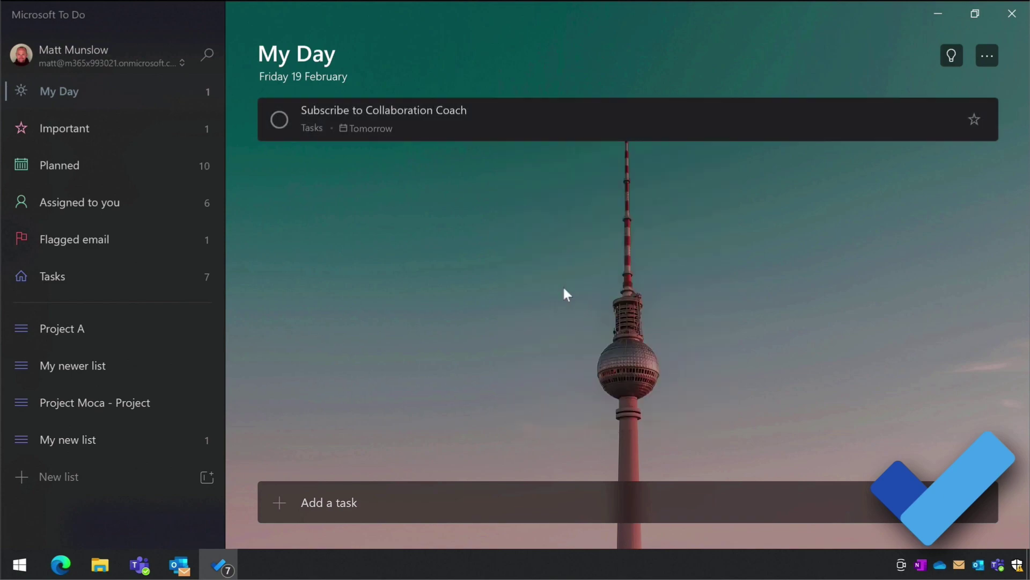
left_click(974, 120)
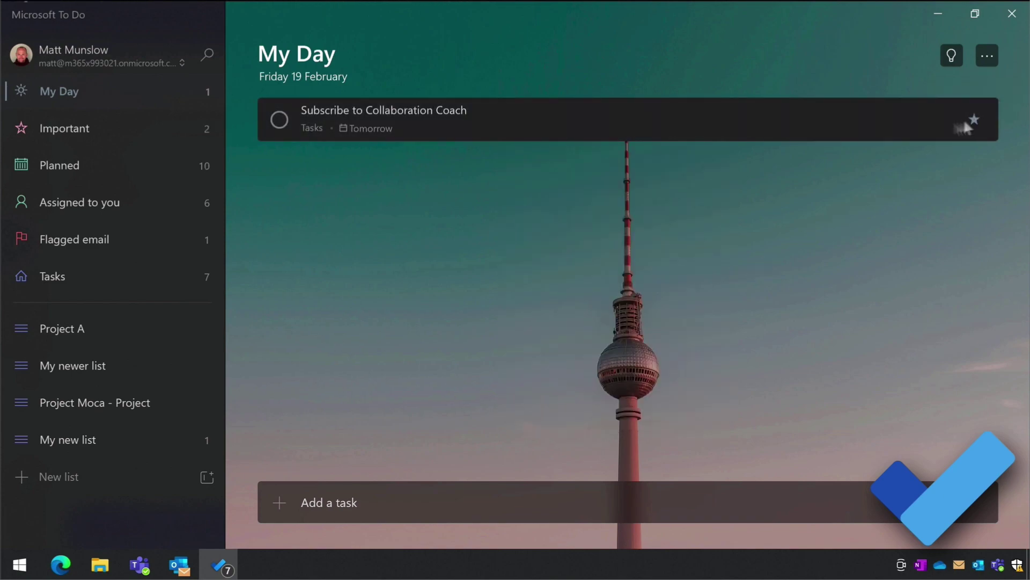
left_click(77, 136)
left_click(75, 169)
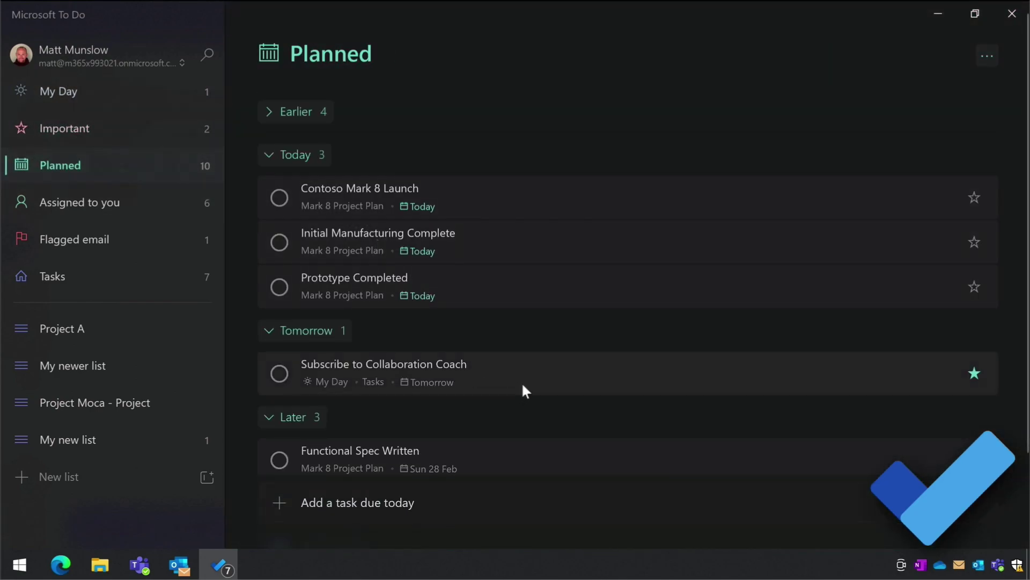
Step: Create a list named 'Personal Project', then switch to the Flagged email list
left_click(64, 476)
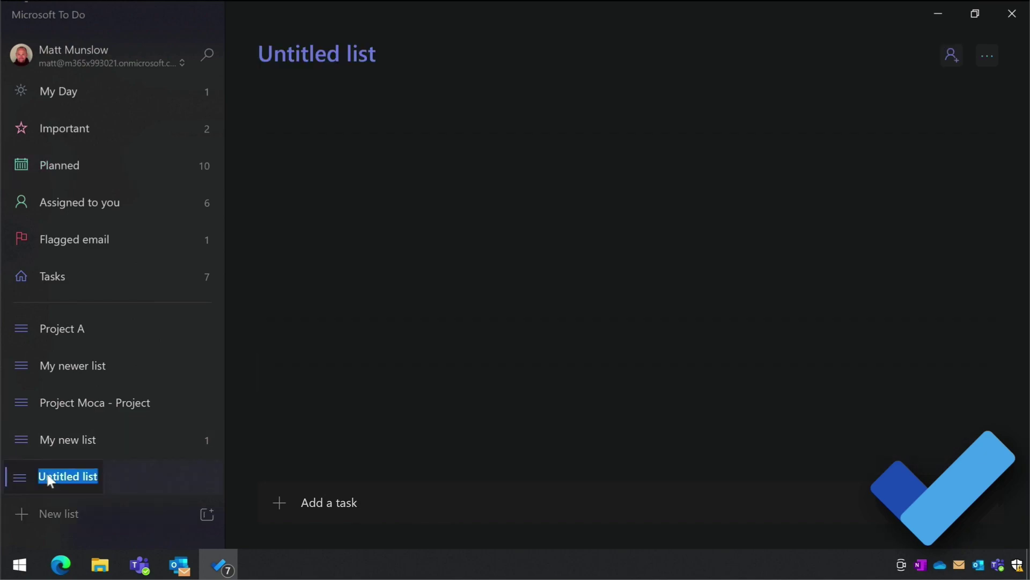
type("Per")
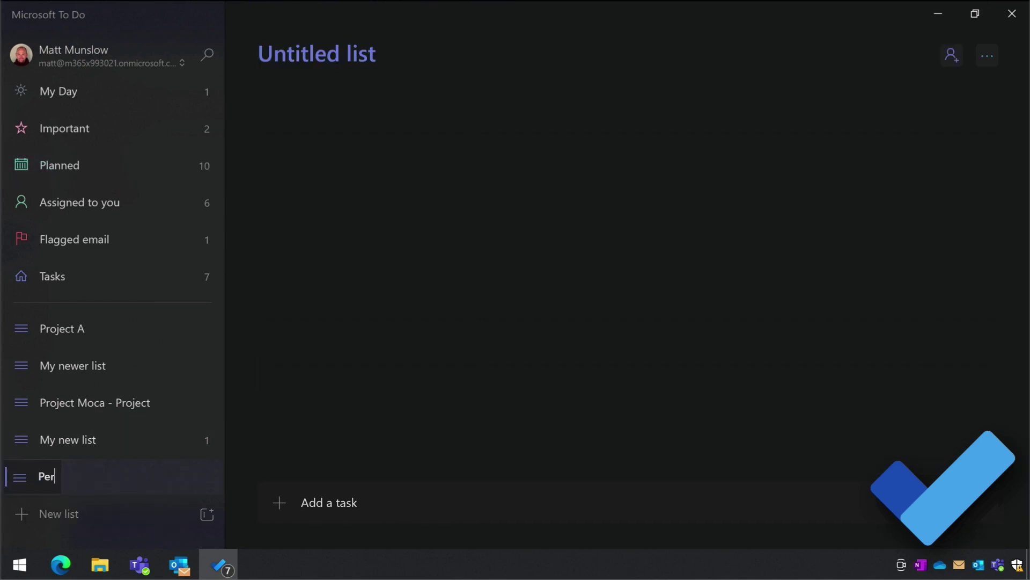
type("sonal Project")
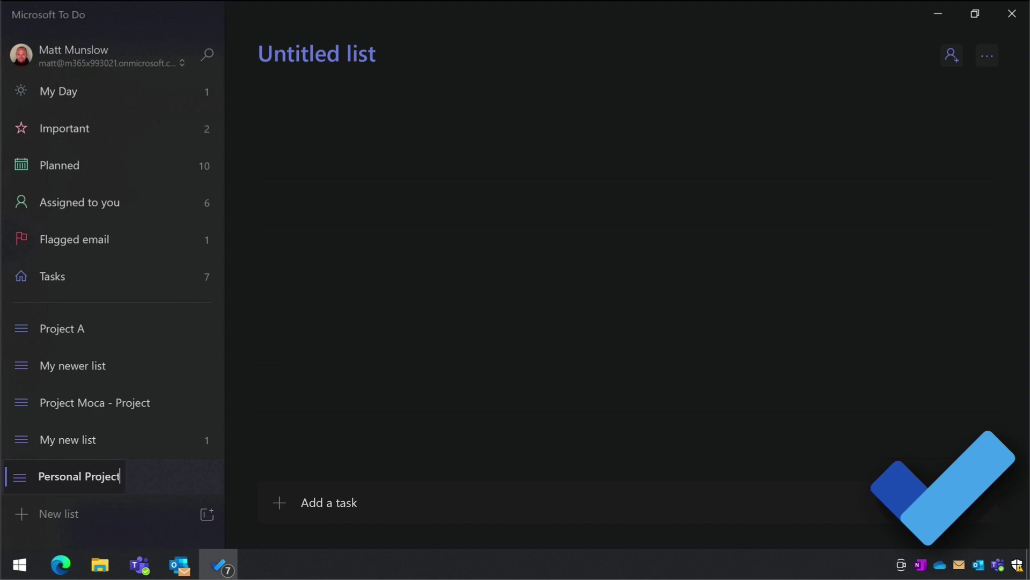
key("Return")
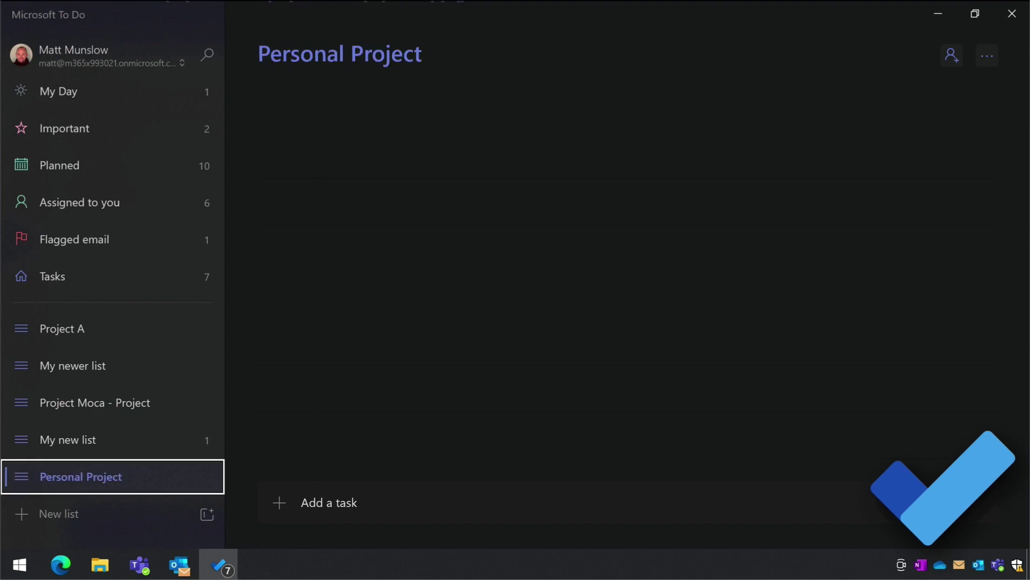
left_click(111, 239)
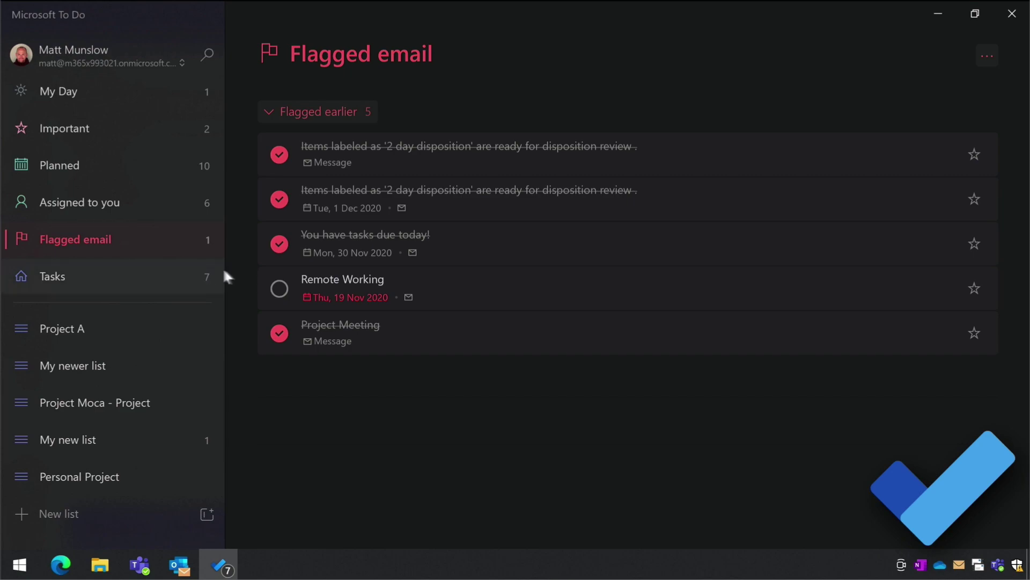
Step: Set the flagged Remote Working email task due tomorrow and add it to My Day
right_click(509, 293)
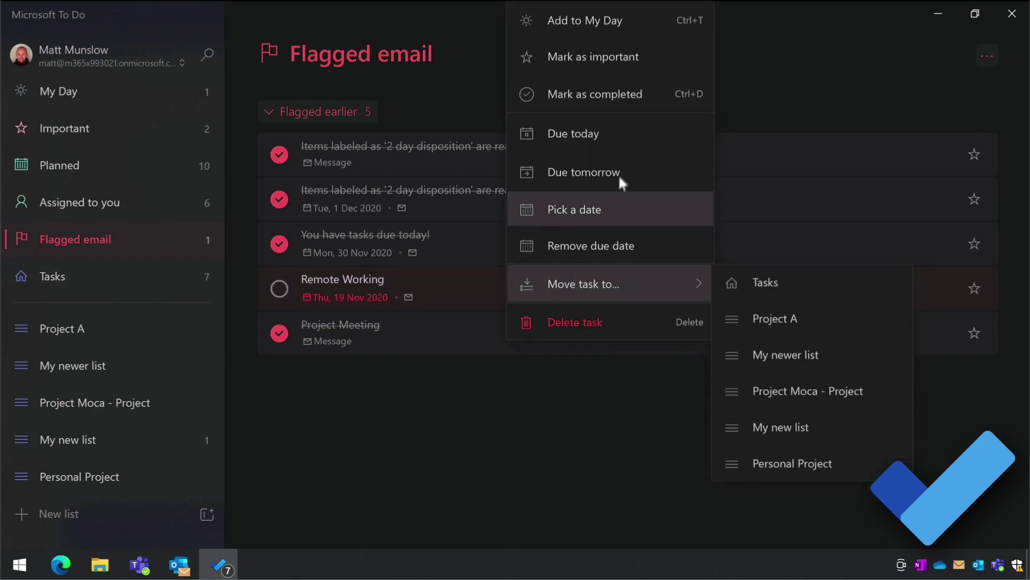
left_click(450, 288)
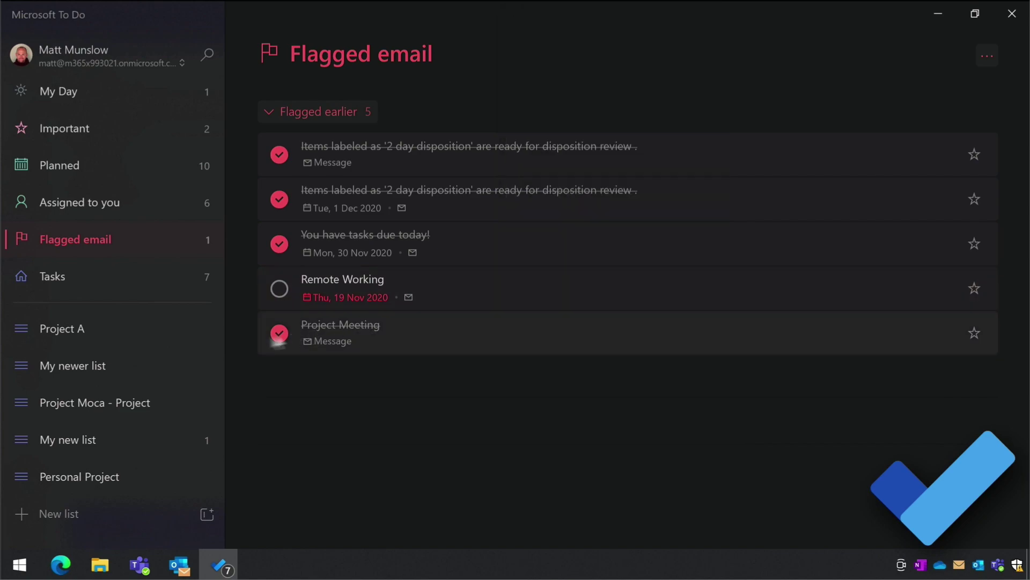
left_click_drag(459, 284, 102, 399)
right_click(523, 275)
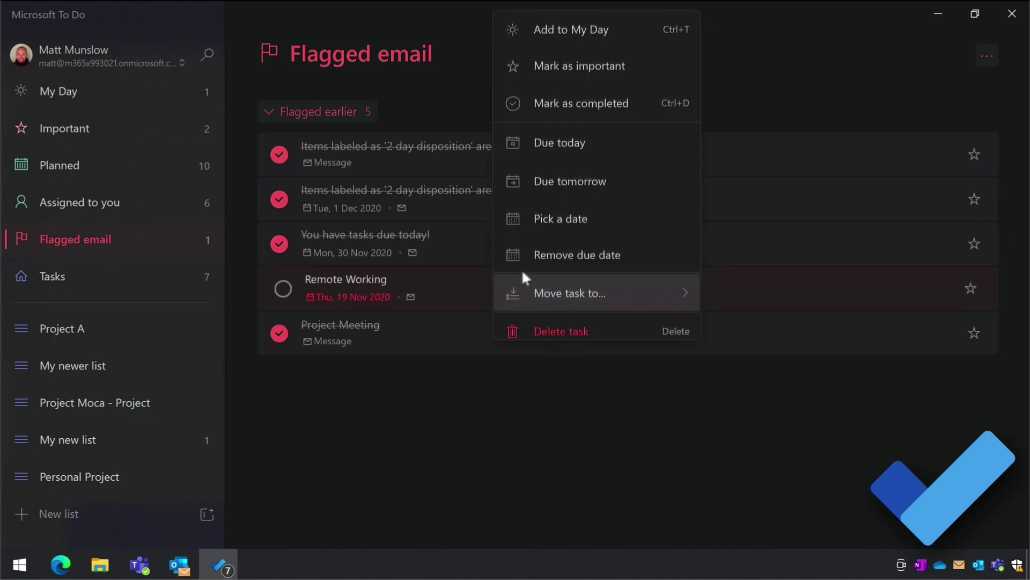
left_click(594, 181)
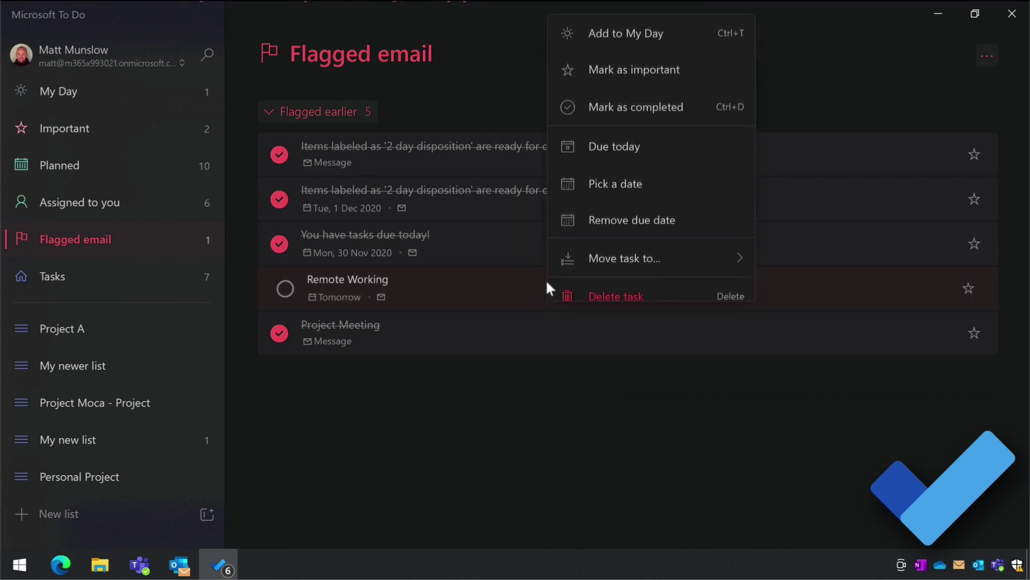
left_click(629, 19)
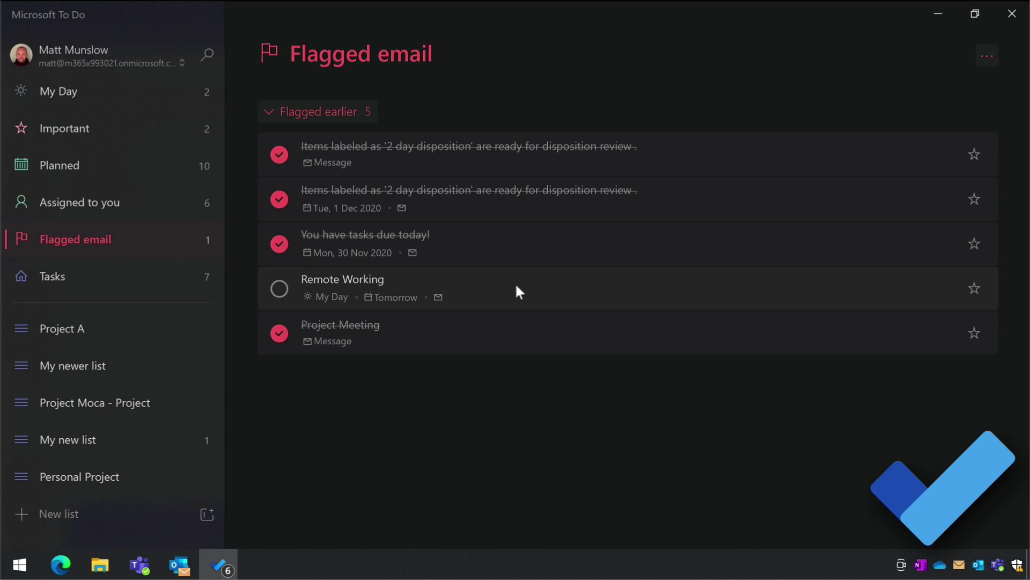
Step: Under Assigned to you, add the Contoso Mark 8 Launch task to My Day
left_click(83, 206)
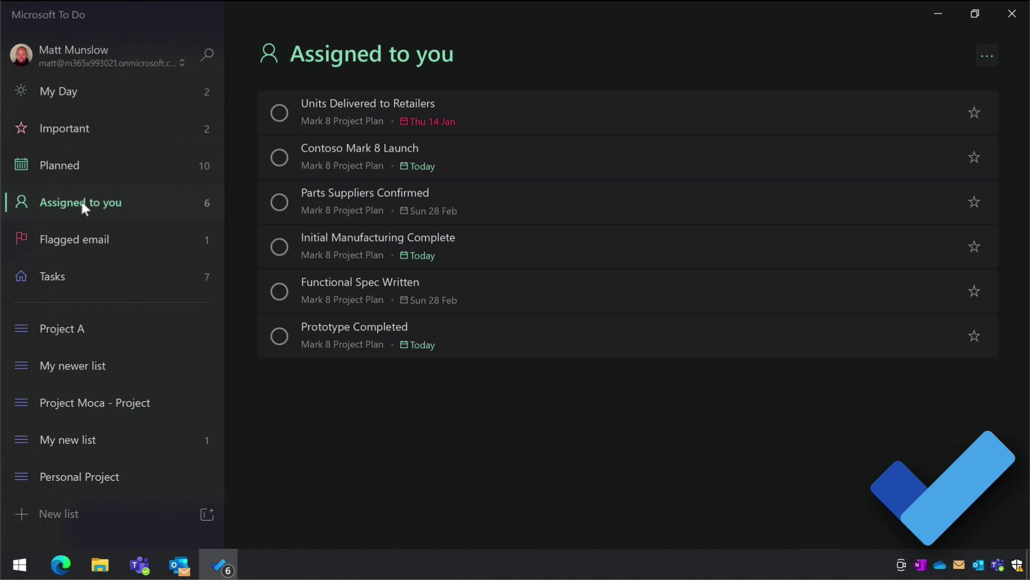
left_click(483, 156)
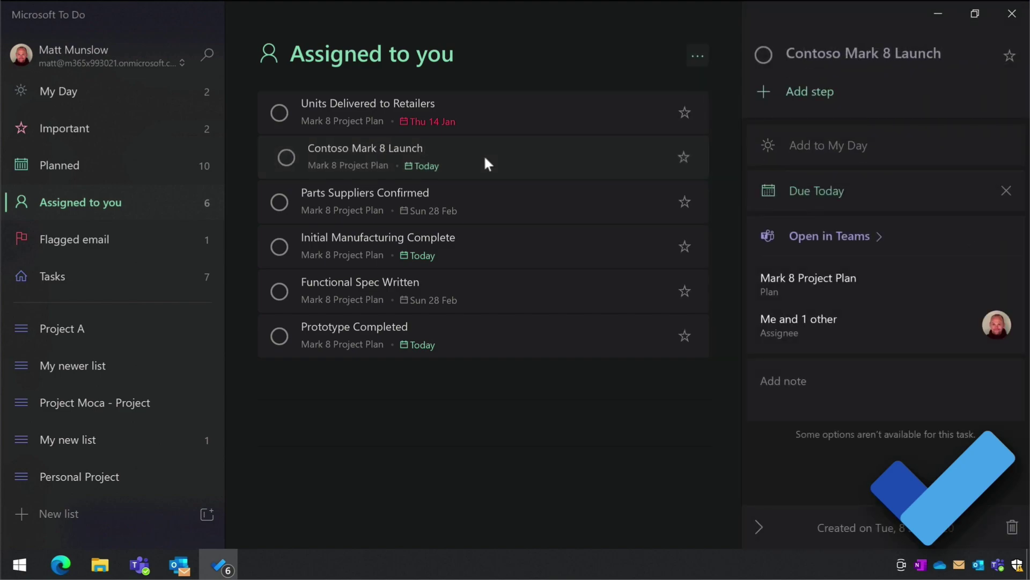
right_click(542, 159)
left_click(579, 183)
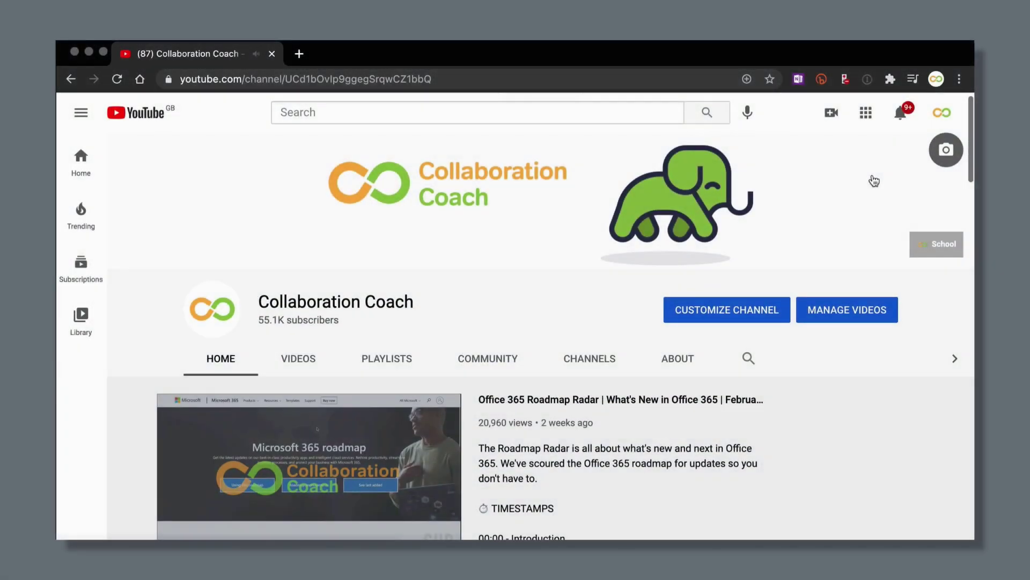
scroll(874, 181, "down", 1)
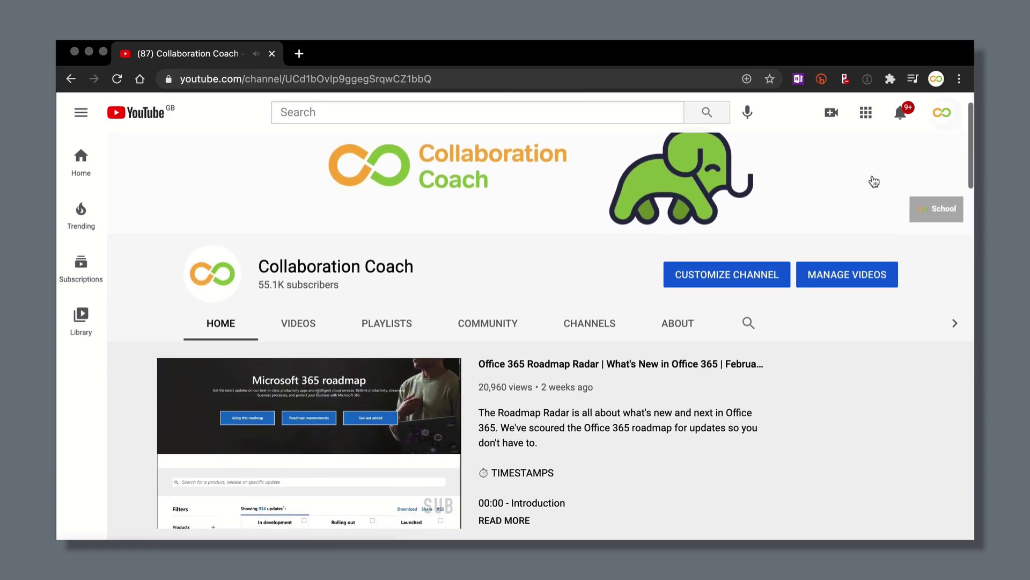
scroll(874, 181, "down", 2)
scroll(874, 182, "down", 3)
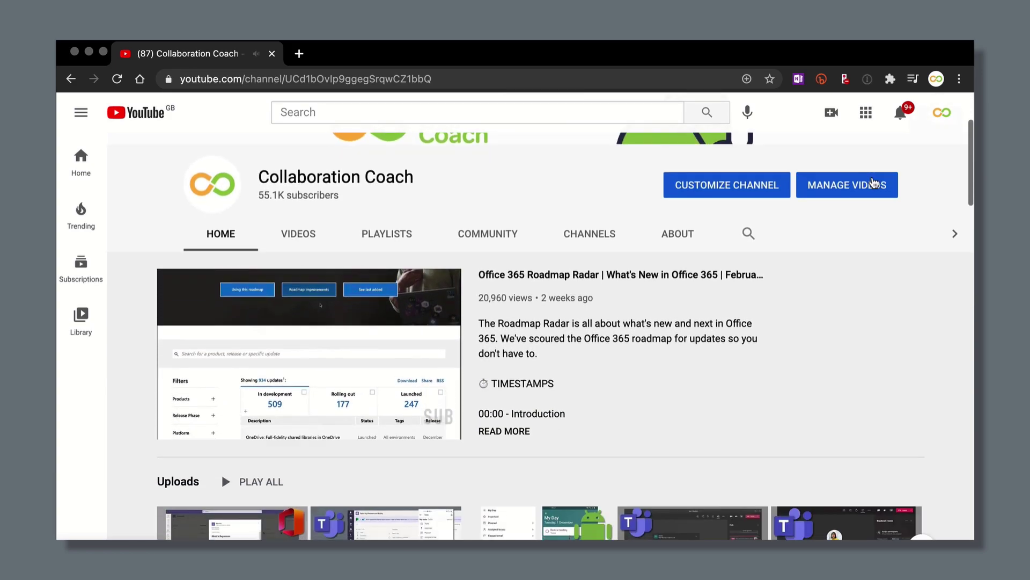
scroll(874, 183, "down", 5)
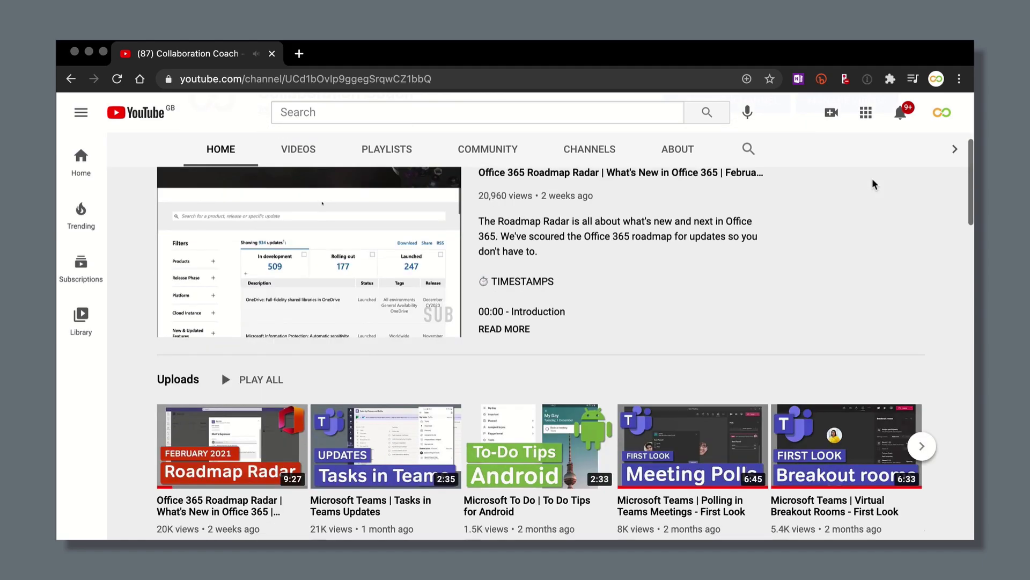
scroll(874, 186, "down", 8)
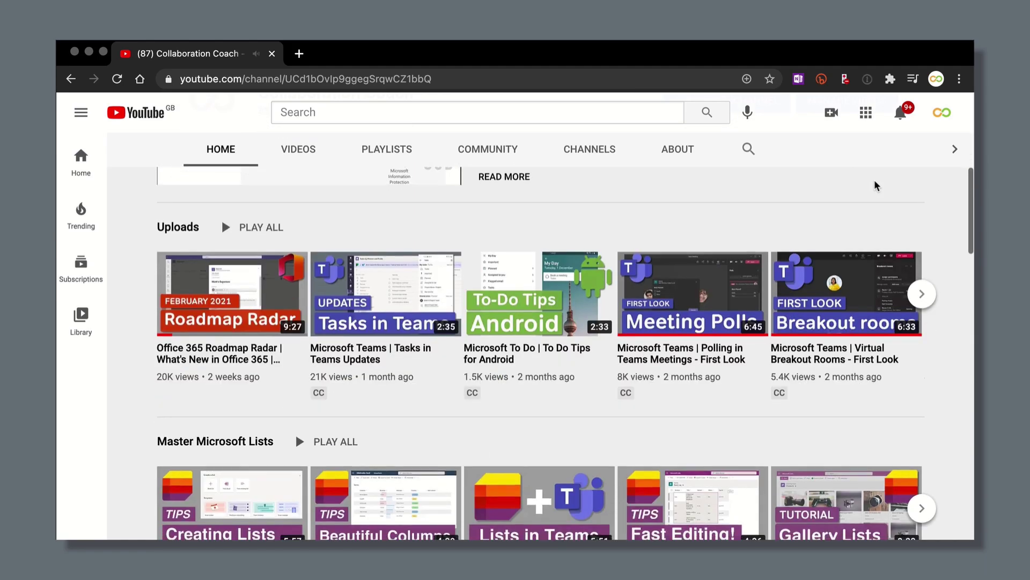
scroll(877, 186, "down", 5)
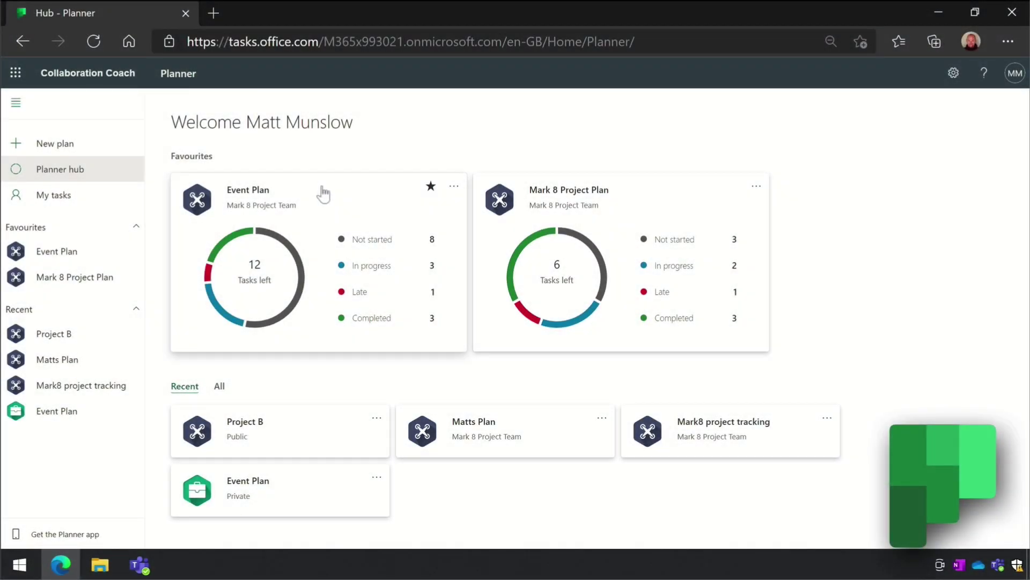
Step: Open the Event Plan board and inspect the Main Deck review task's start and due dates
left_click(321, 195)
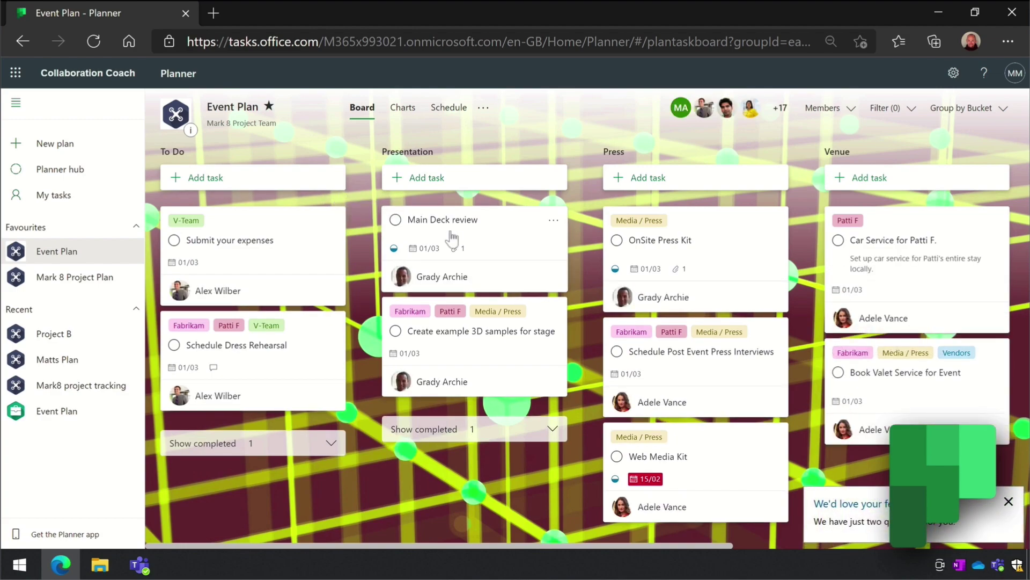
left_click(489, 234)
left_click(419, 274)
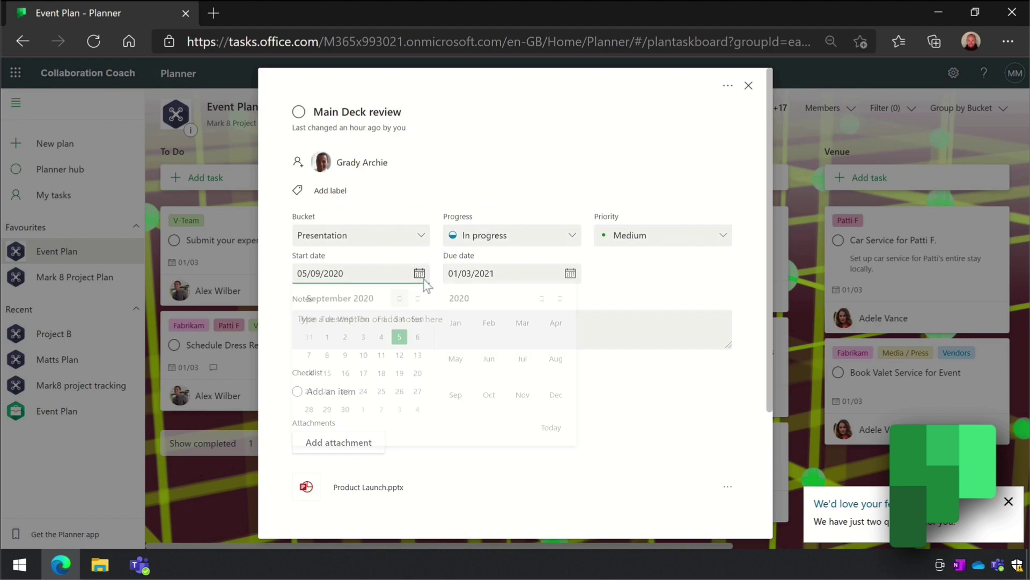
left_click(570, 273)
left_click(651, 272)
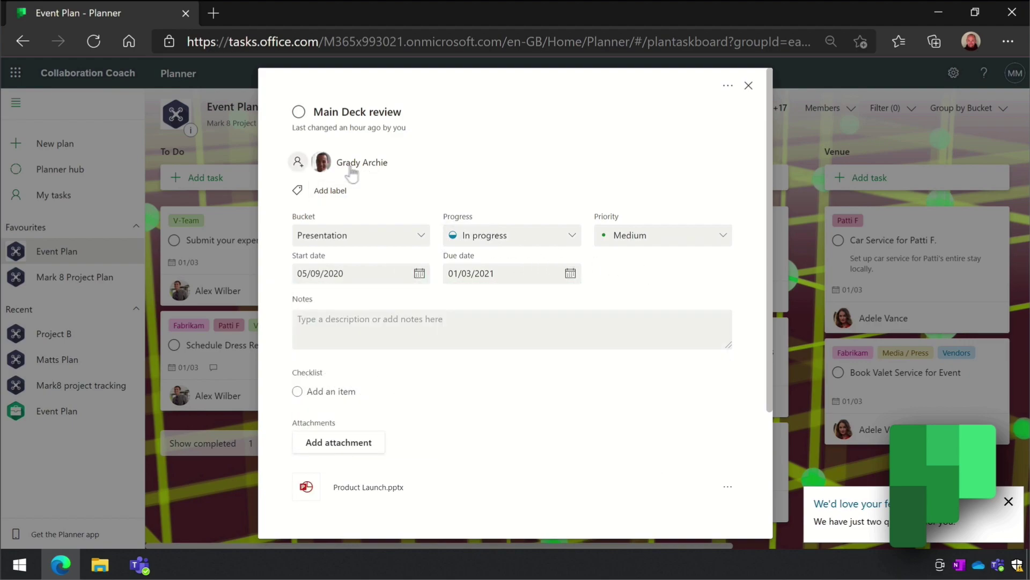
Step: Browse the Main Deck review assignee list, then close the task details
left_click(352, 170)
scroll(396, 256, "down", 3)
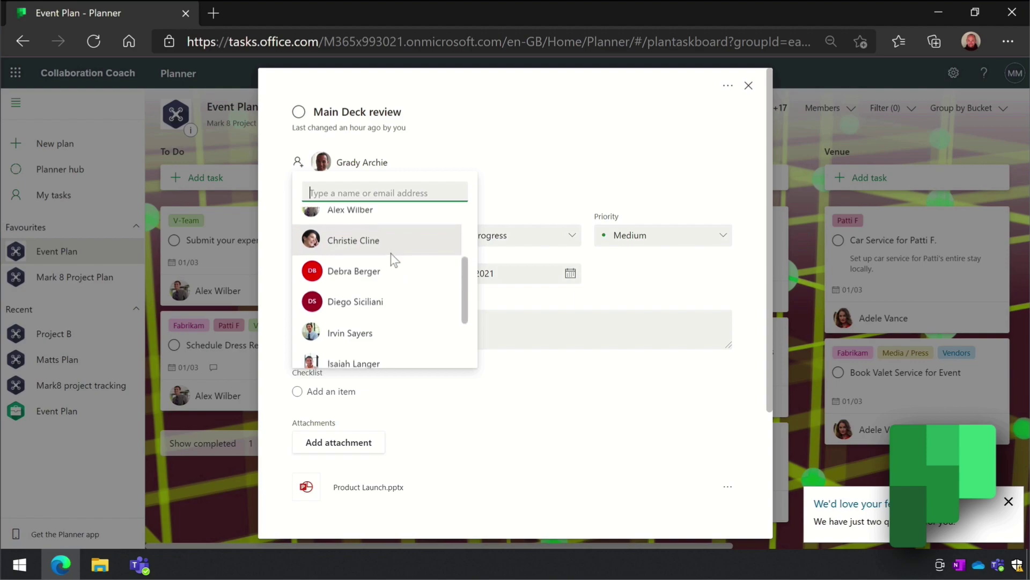
left_click(563, 161)
scroll(550, 252, "down", 3)
scroll(549, 254, "up", 1)
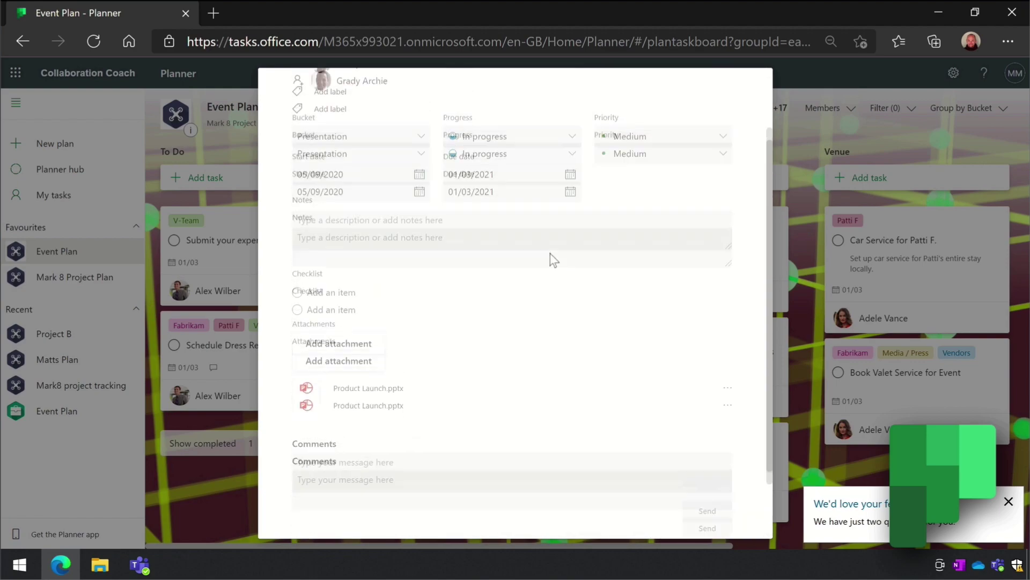
left_click(748, 86)
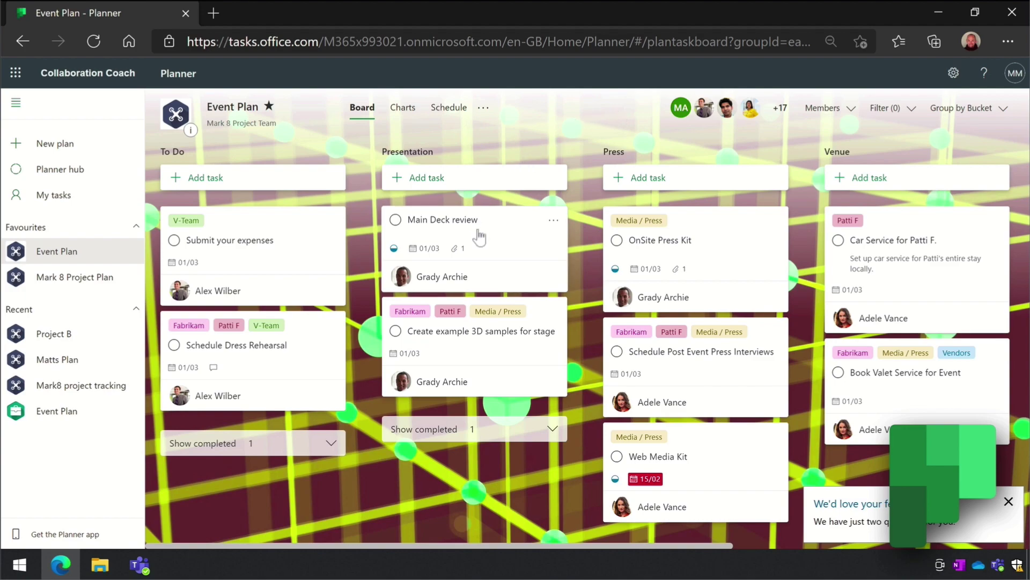
Step: Move Main Deck review to Press and the car service task to To Do, and add a 'New buckets' bucket
left_click_drag(478, 232, 660, 226)
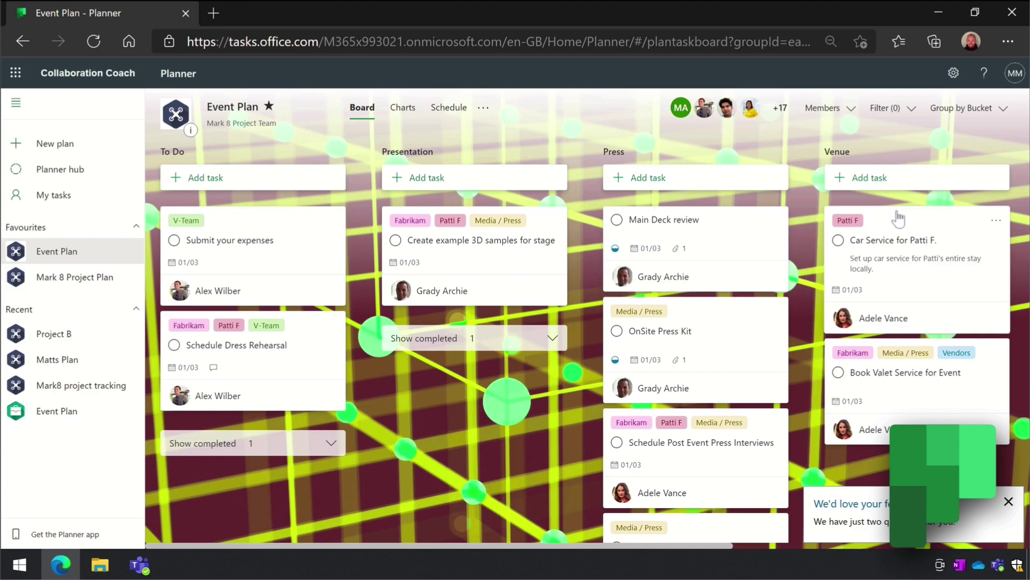
left_click_drag(897, 218, 245, 267)
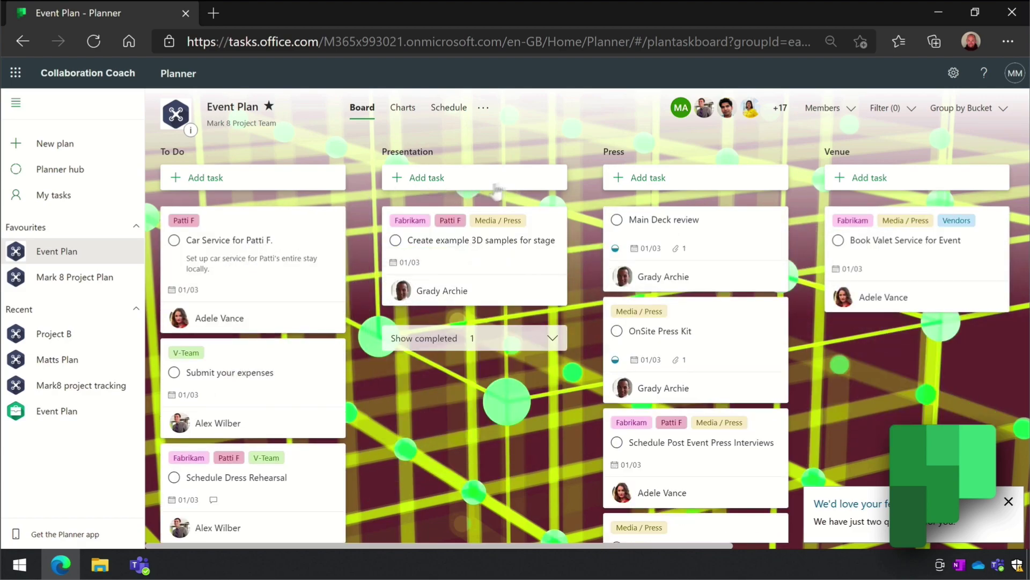
scroll(664, 190, "right", 5)
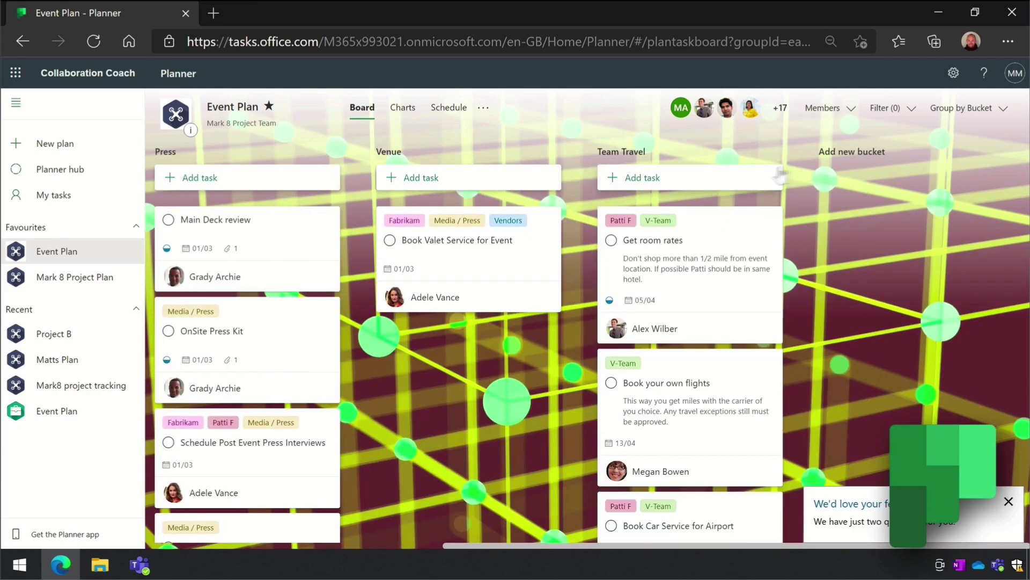
left_click(841, 150)
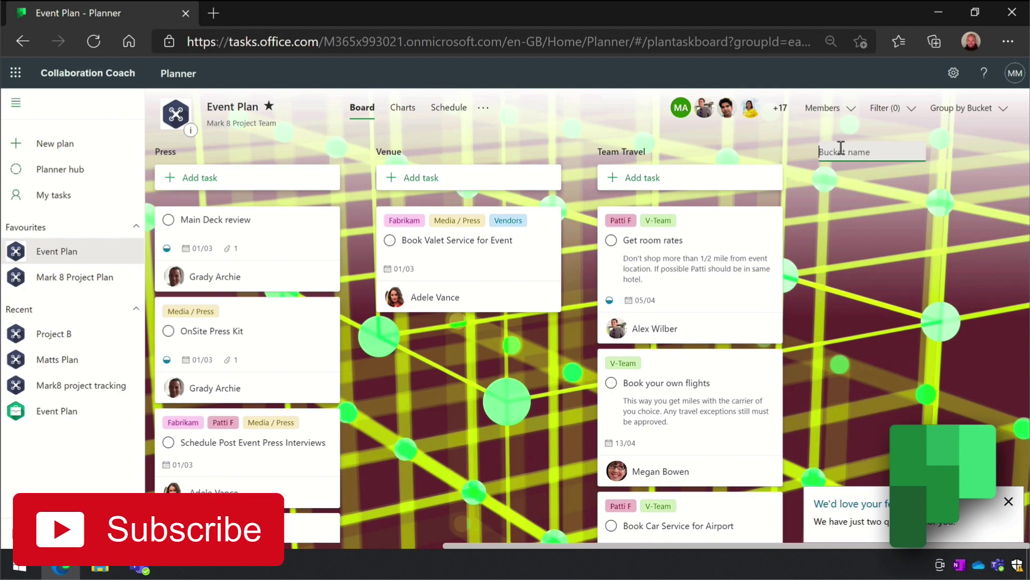
type("New buckets")
key("Return")
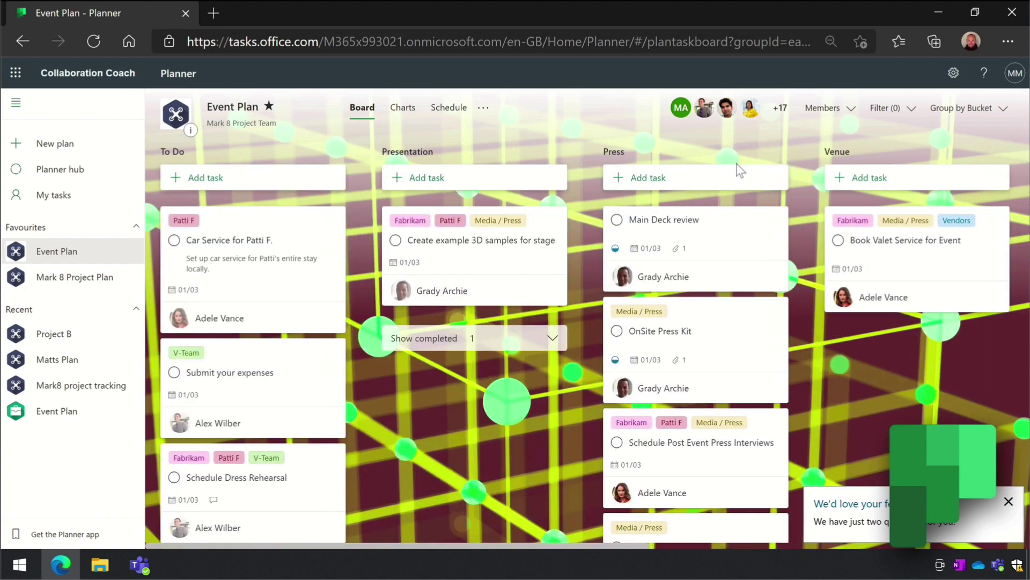
Step: Group the board by Assigned to, then by Due date
left_click(966, 113)
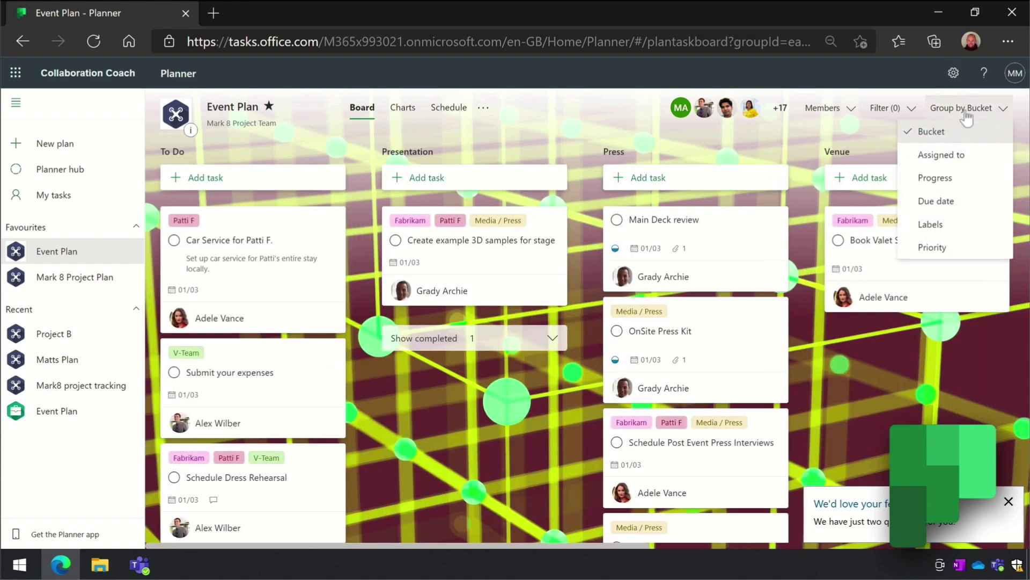
left_click(971, 157)
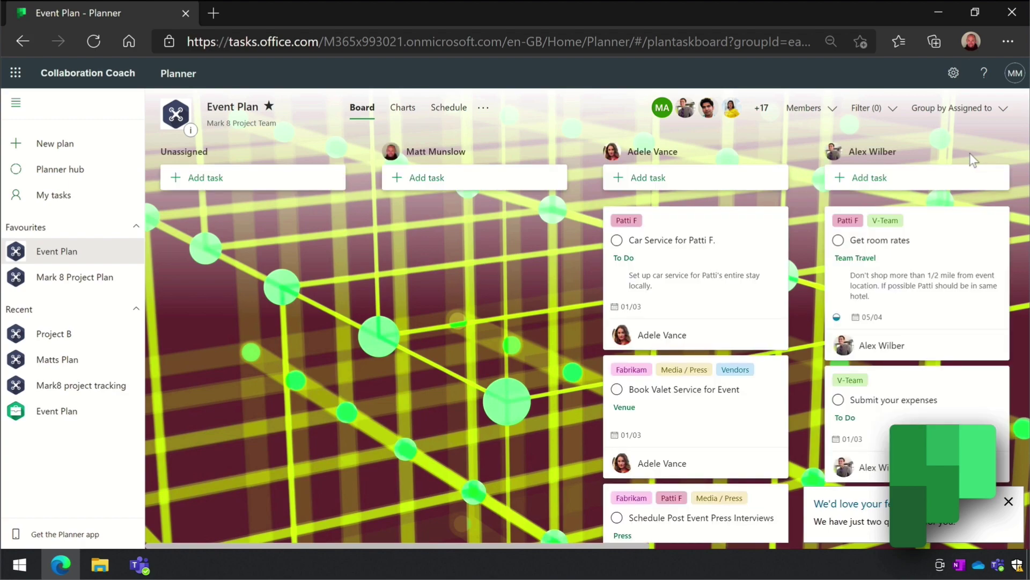
left_click(982, 113)
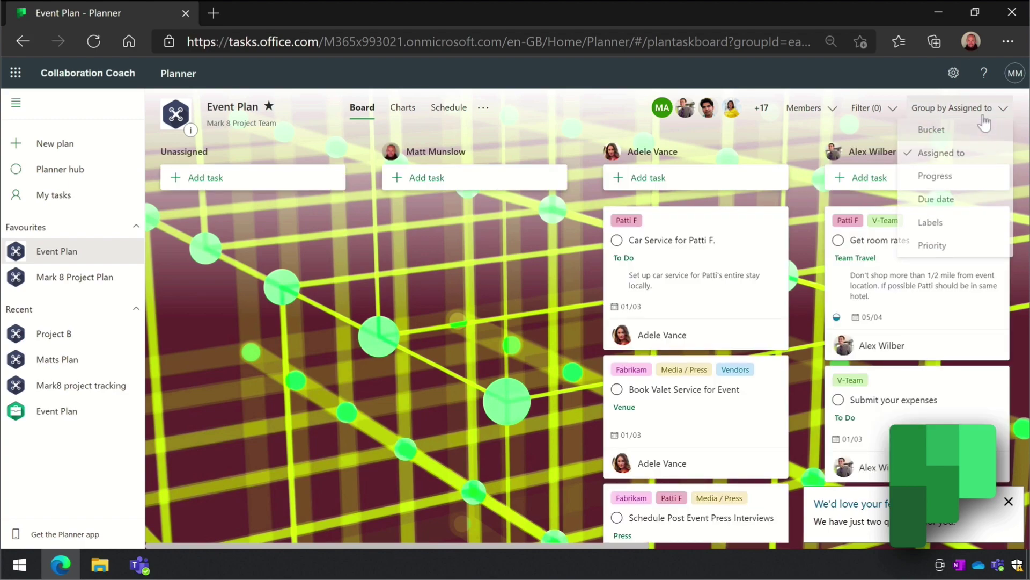
left_click(974, 199)
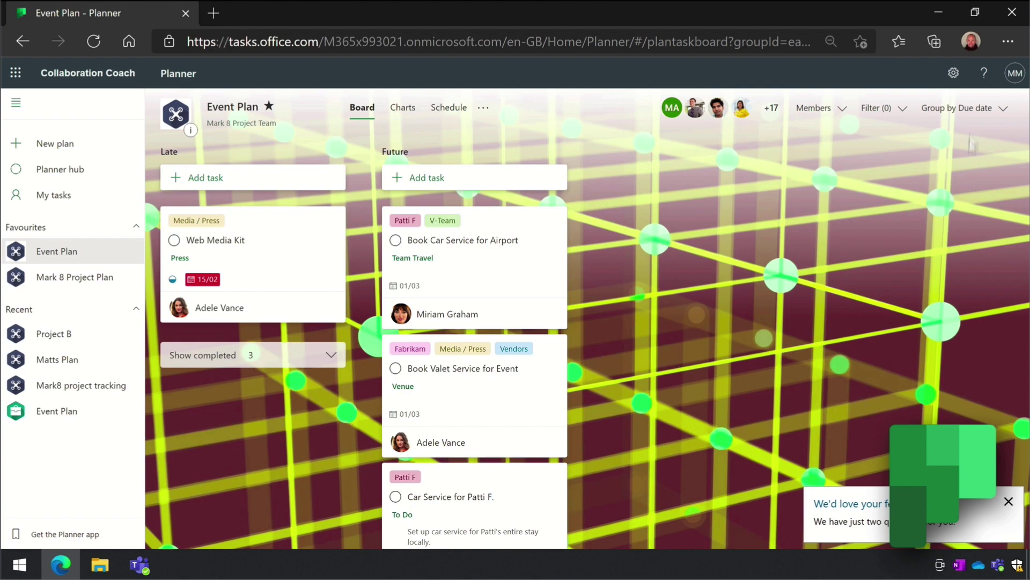
Step: Filter the board to tasks due this week
left_click(895, 110)
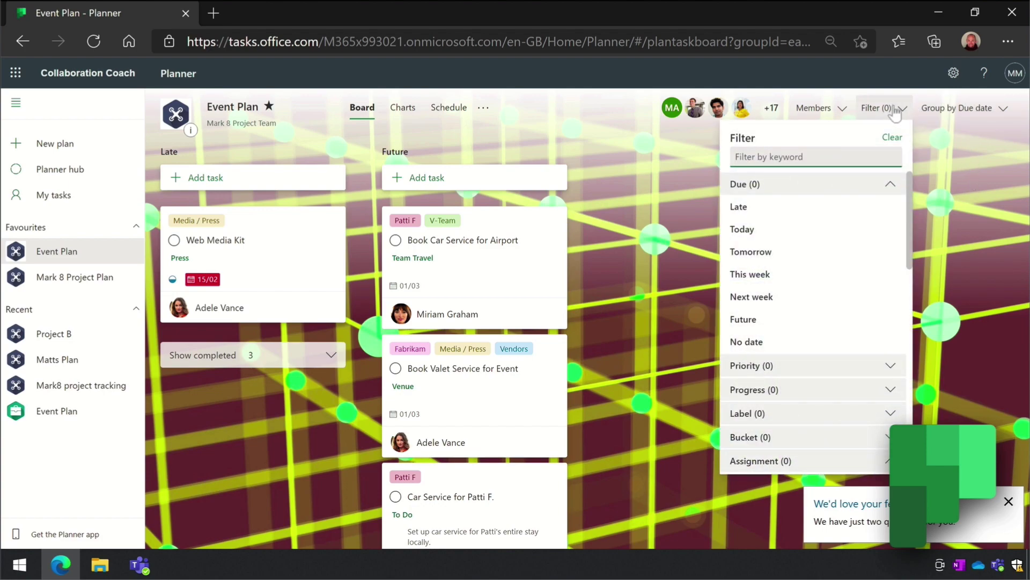
left_click(784, 276)
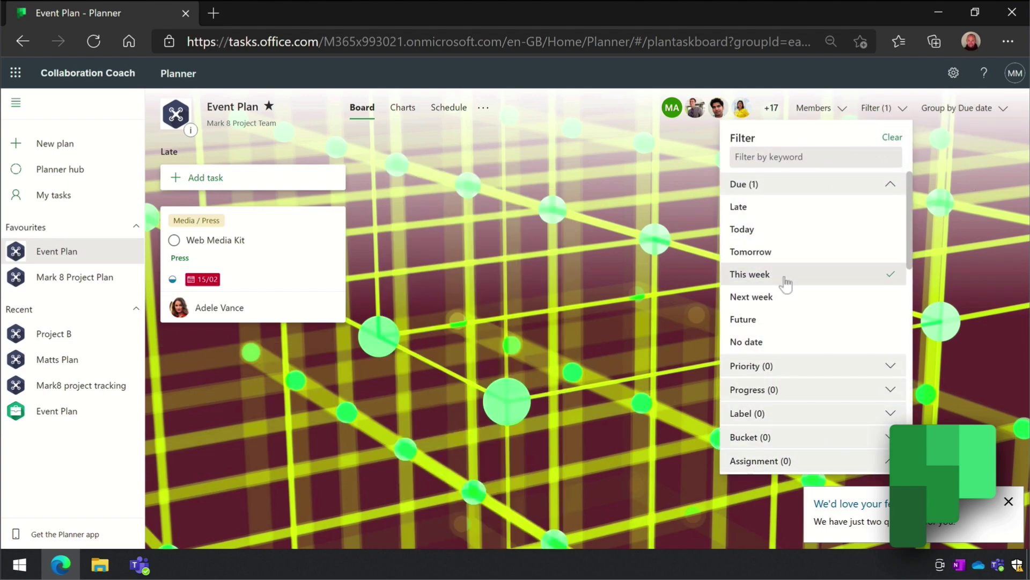
key("Escape")
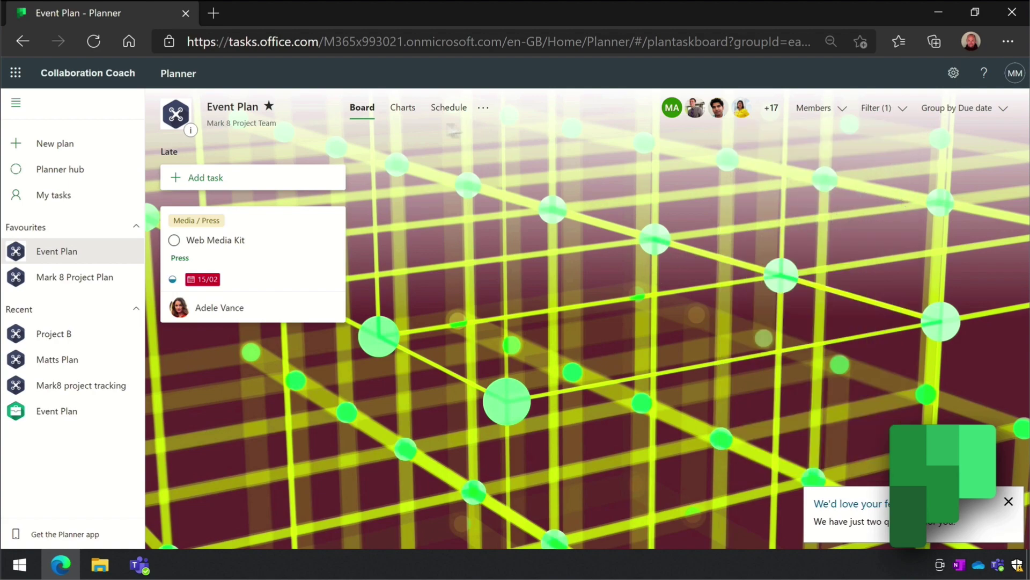
Step: Look over the Charts and Schedule views and the plan members, then return to the Board
left_click(397, 118)
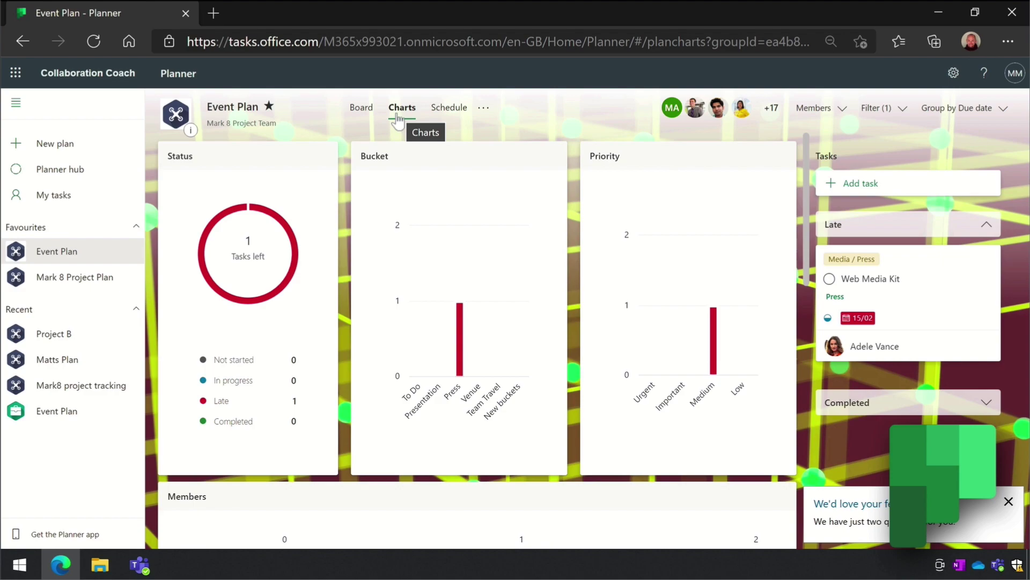
left_click(456, 114)
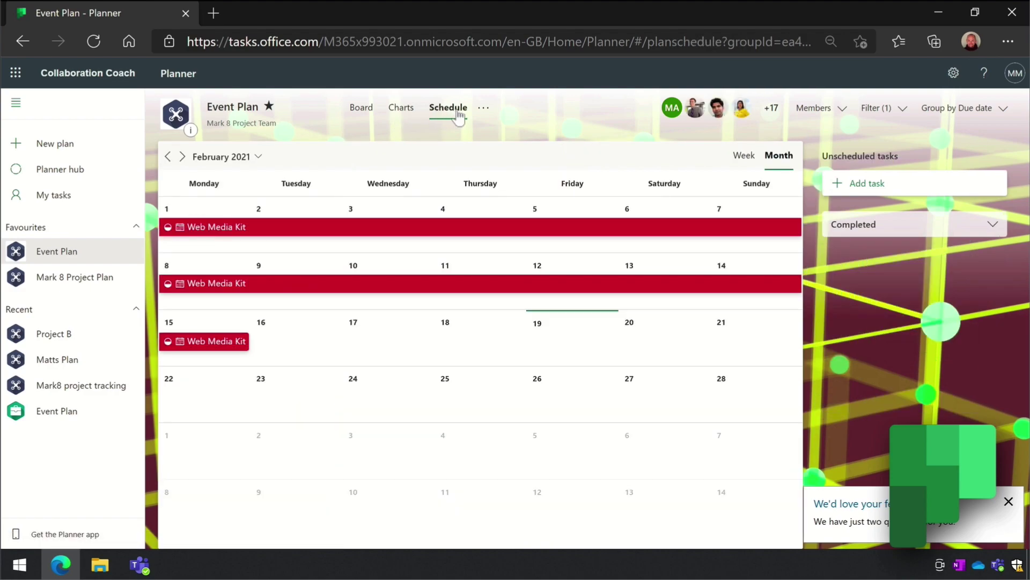
left_click(827, 110)
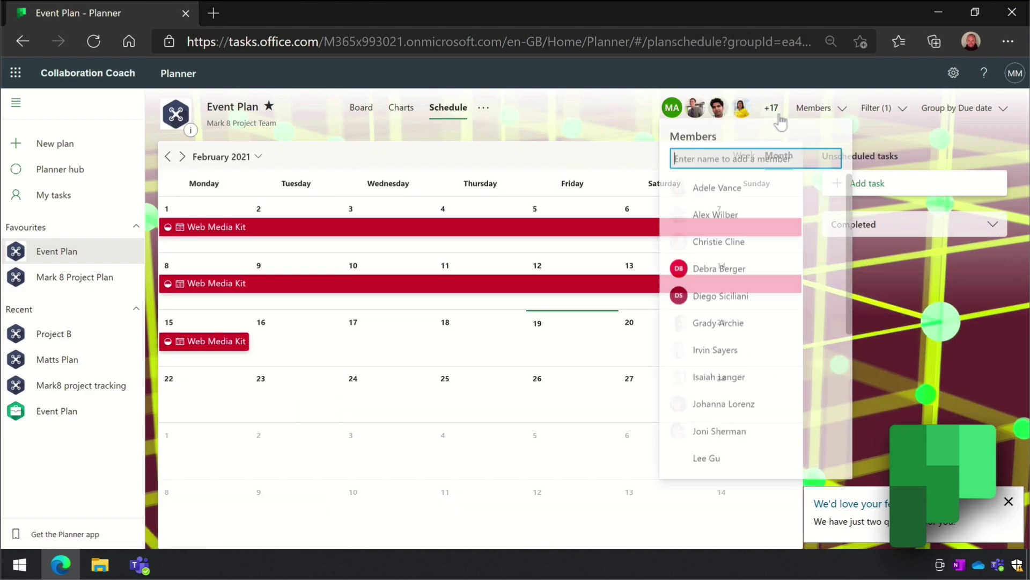
left_click(827, 109)
left_click(826, 109)
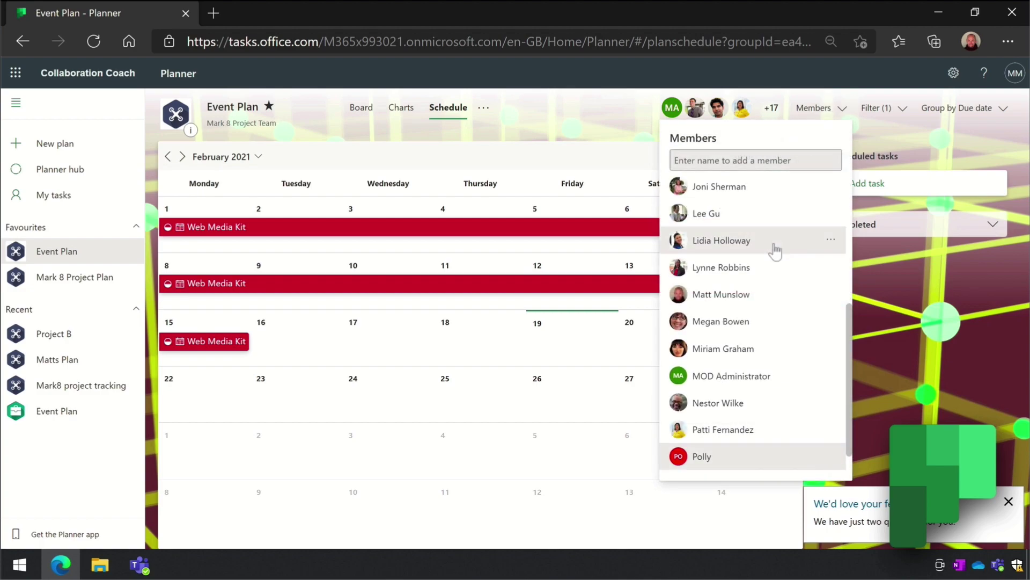
scroll(838, 216, "up", 5)
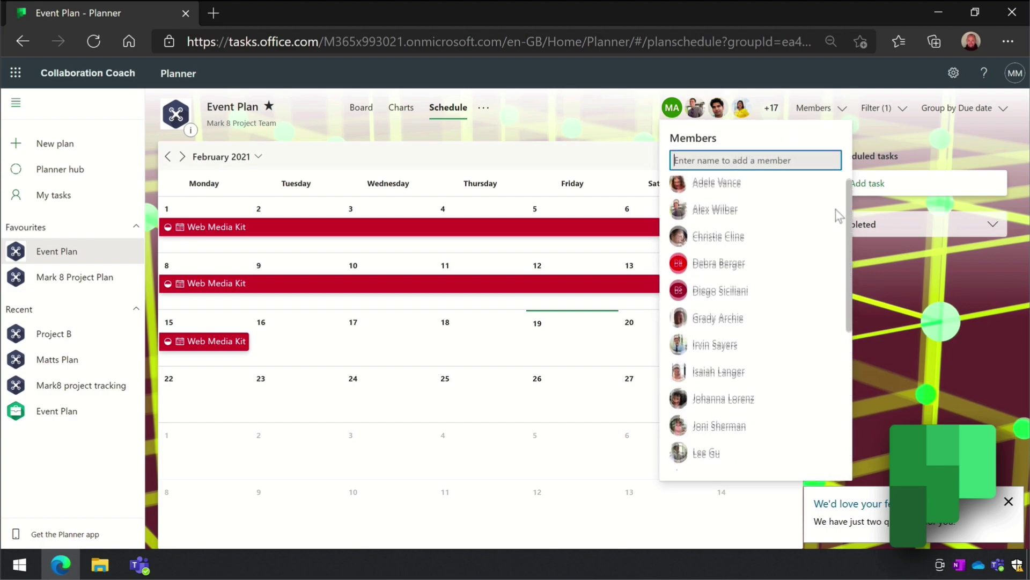
left_click(892, 143)
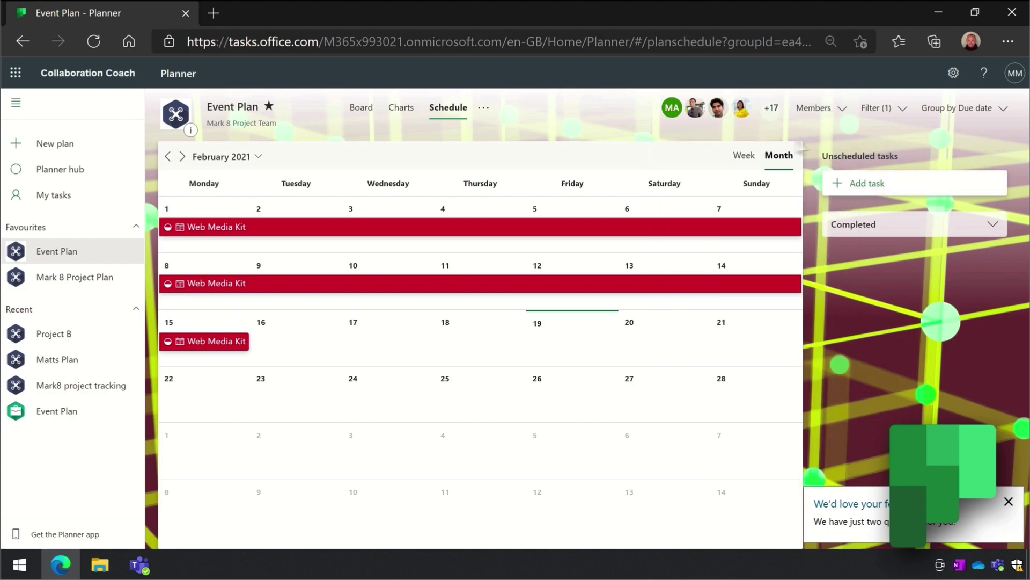
left_click(361, 108)
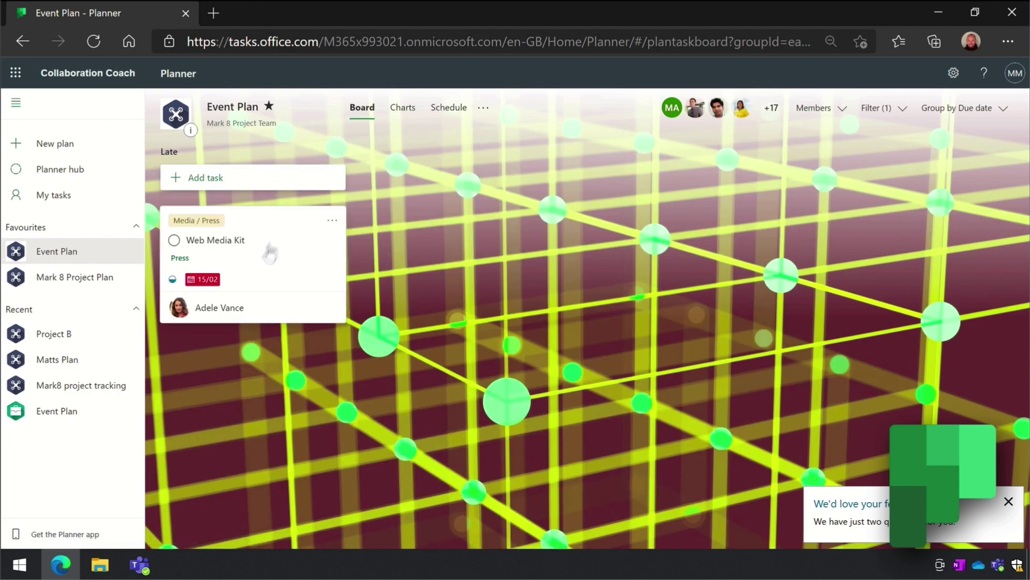
Step: Add a second plan member as an assignee on the Web Media Kit task
left_click(273, 221)
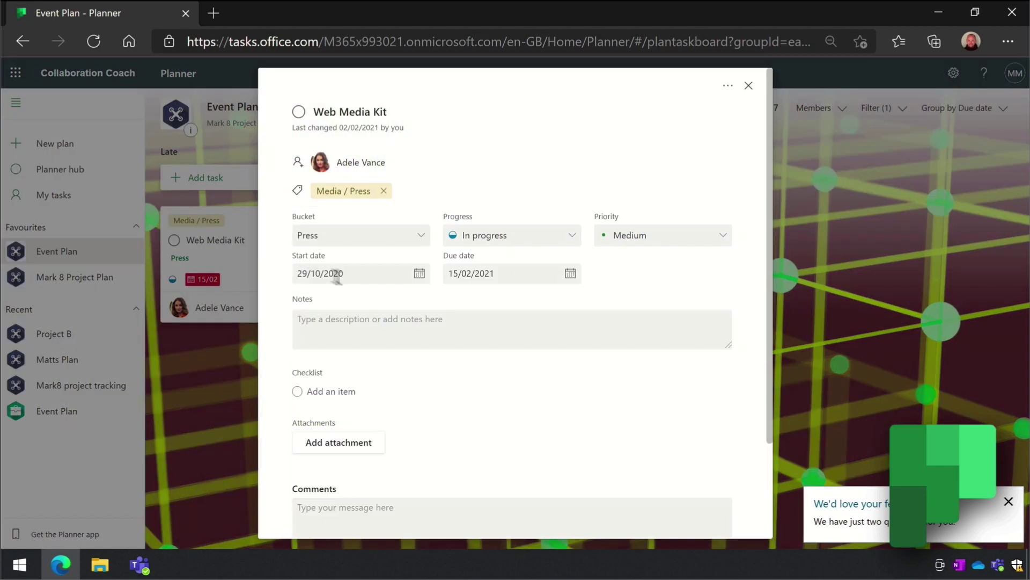
left_click(391, 161)
type("matt")
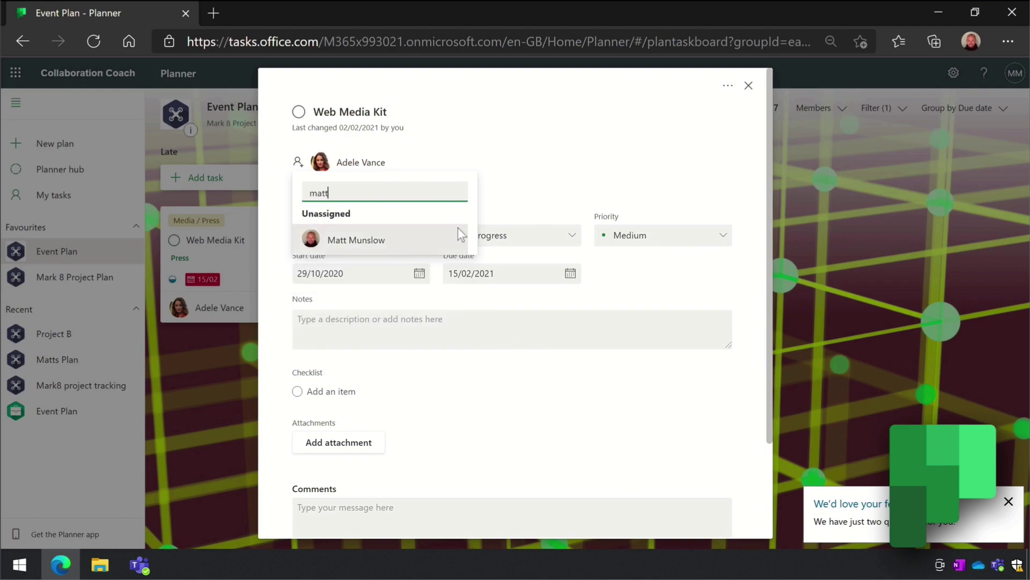
left_click(357, 240)
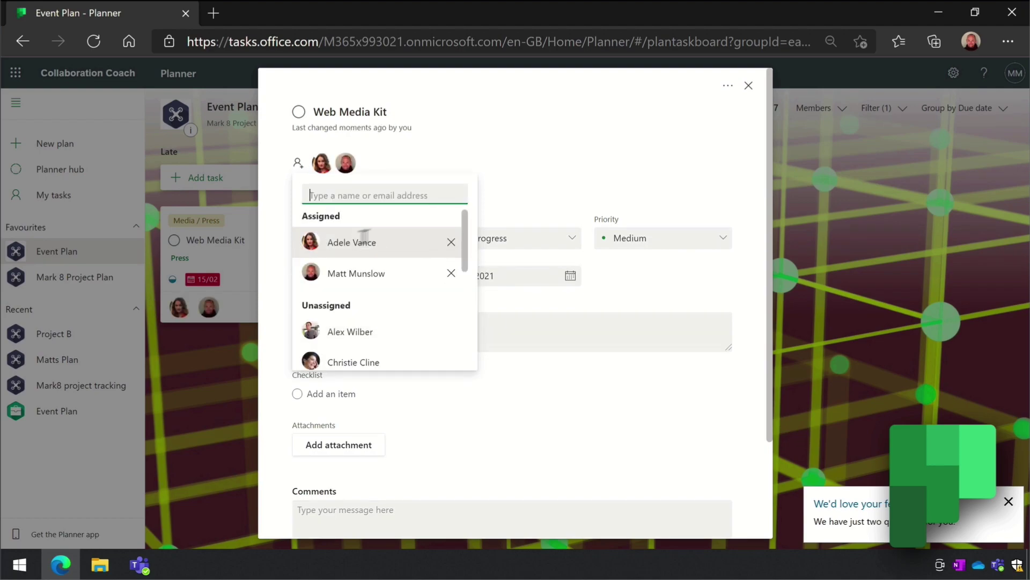
left_click(499, 98)
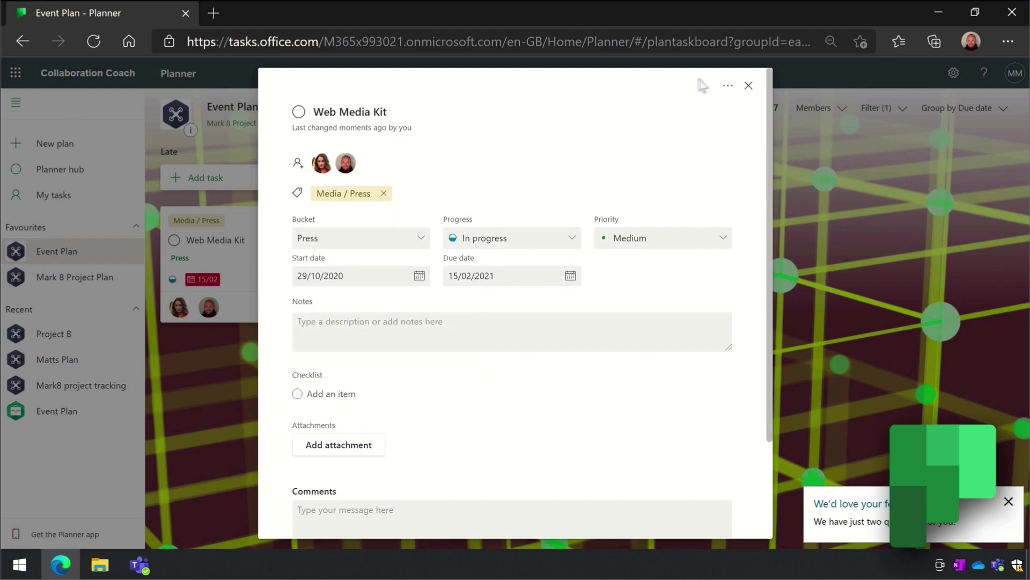
left_click(750, 87)
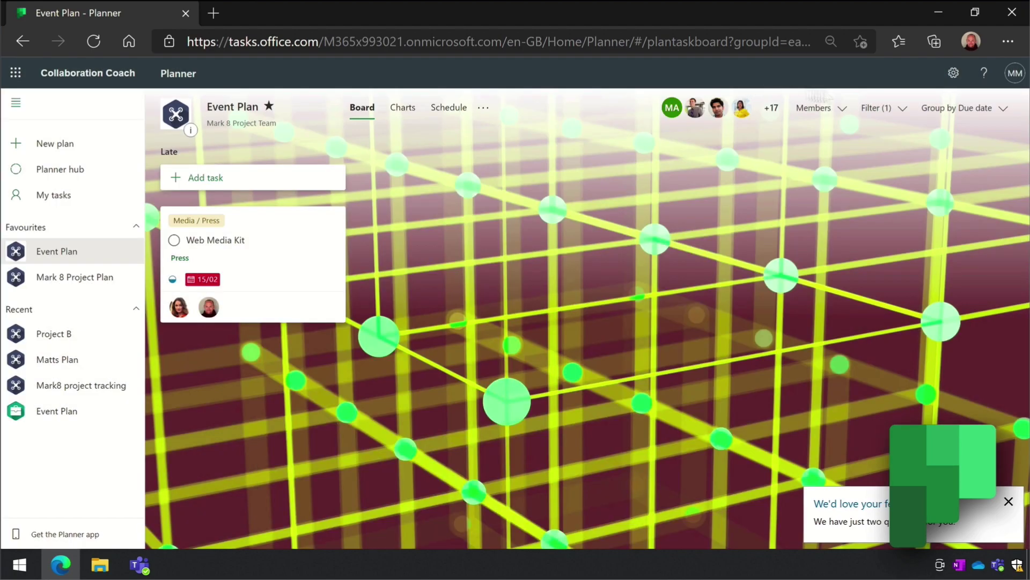
Step: Clear the due-date filter so all tasks show again
left_click(886, 109)
left_click(893, 137)
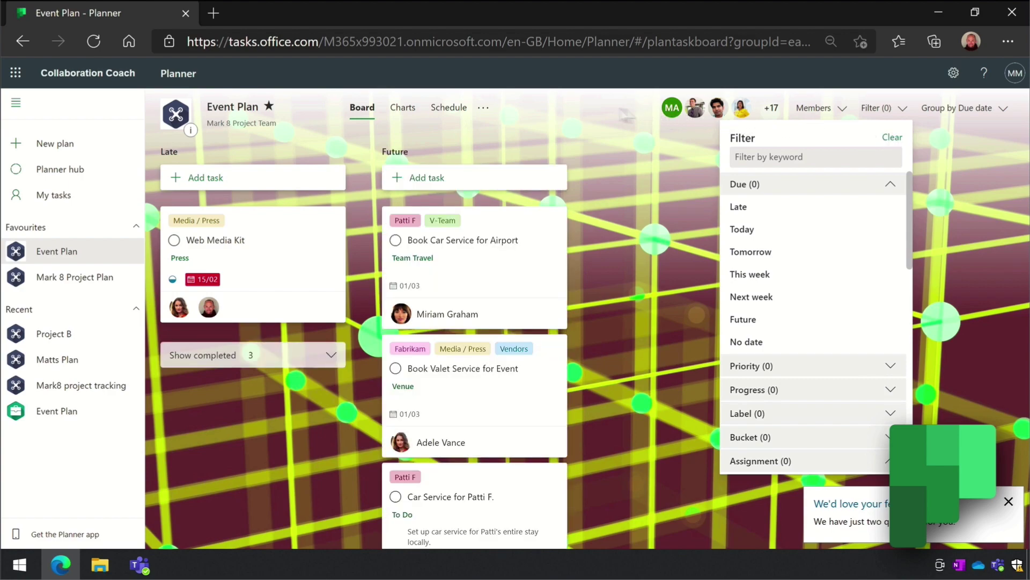
left_click(537, 105)
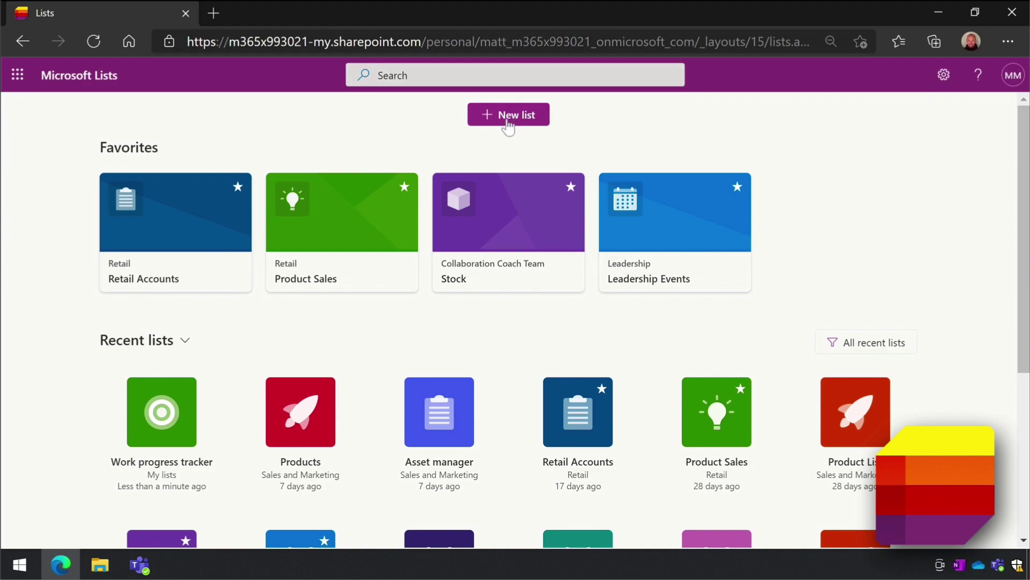
Step: View the Retail Accounts list, then return to the Microsoft Lists home page
left_click(167, 227)
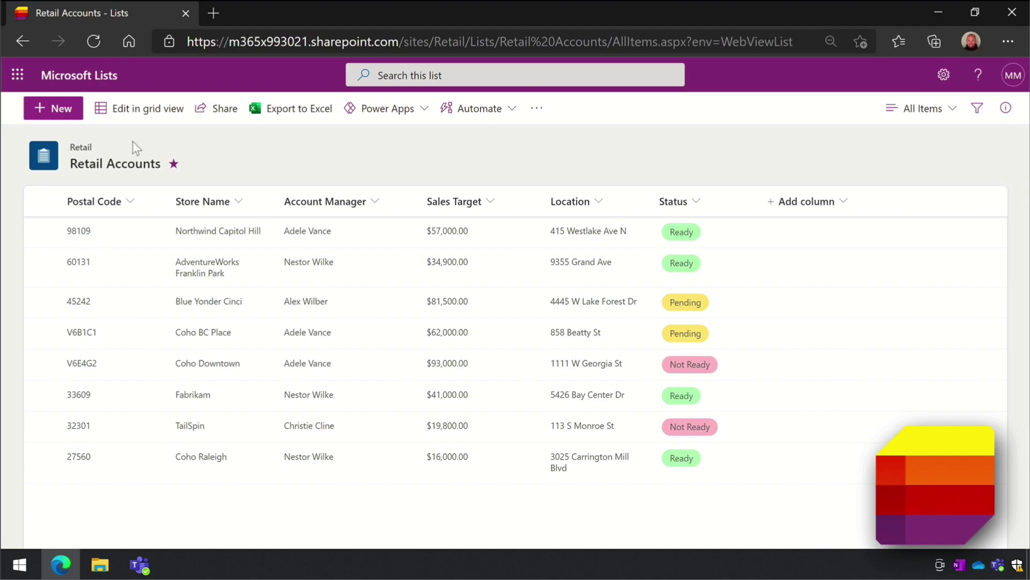
left_click(17, 74)
left_click(43, 378)
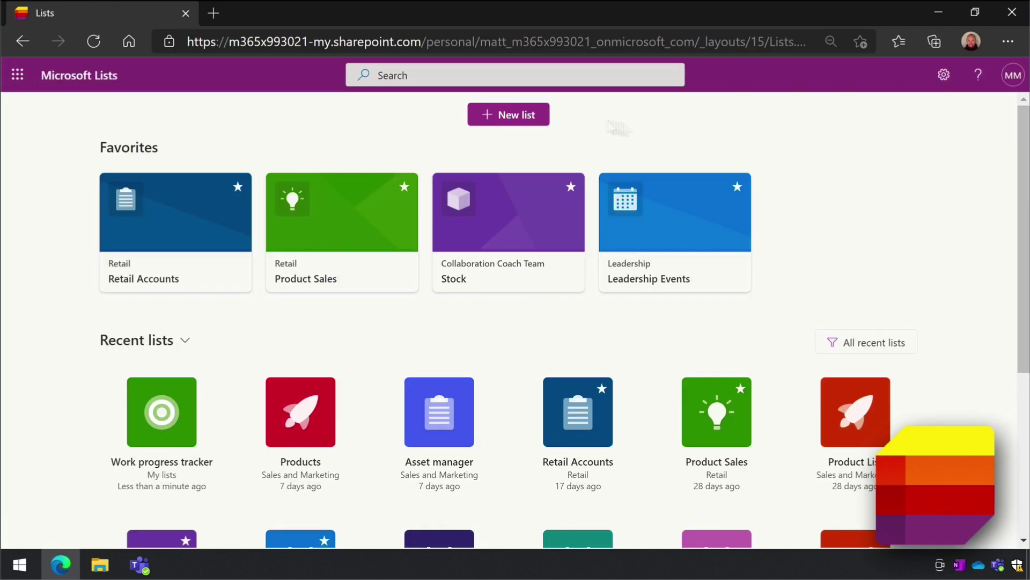
Step: Create a new list from the Work progress tracker template
left_click(495, 125)
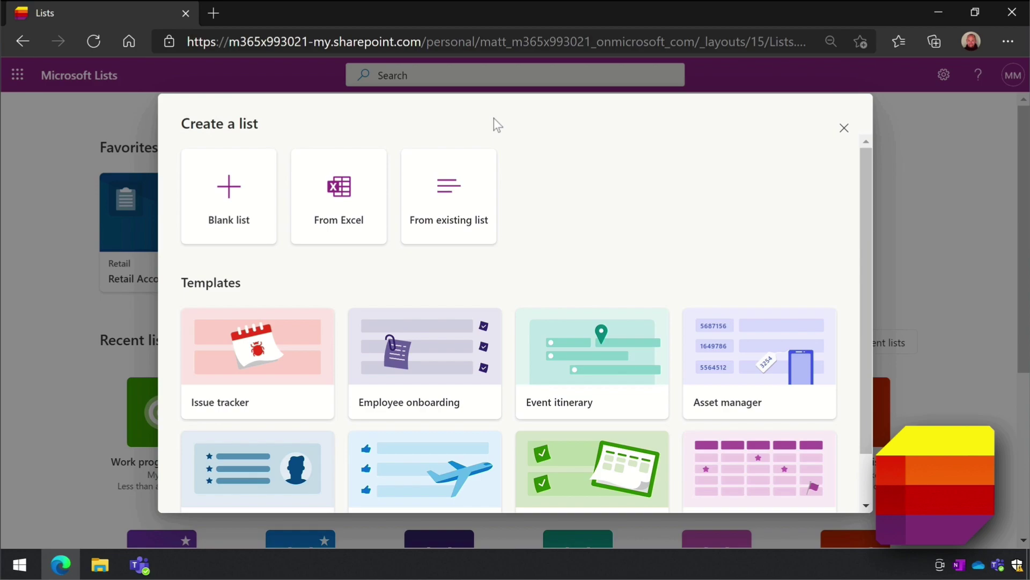
scroll(731, 208, "down", 1)
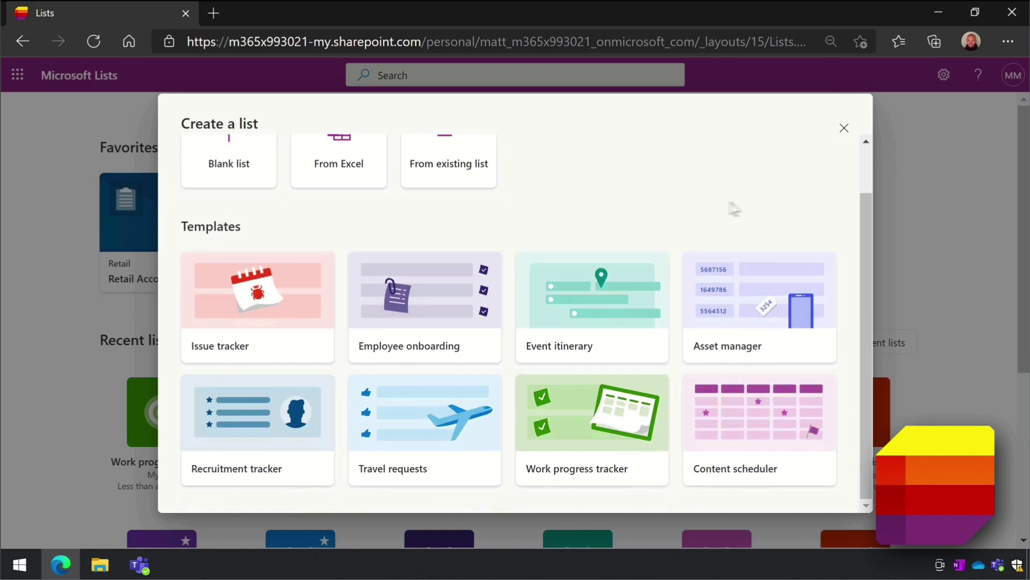
left_click(615, 443)
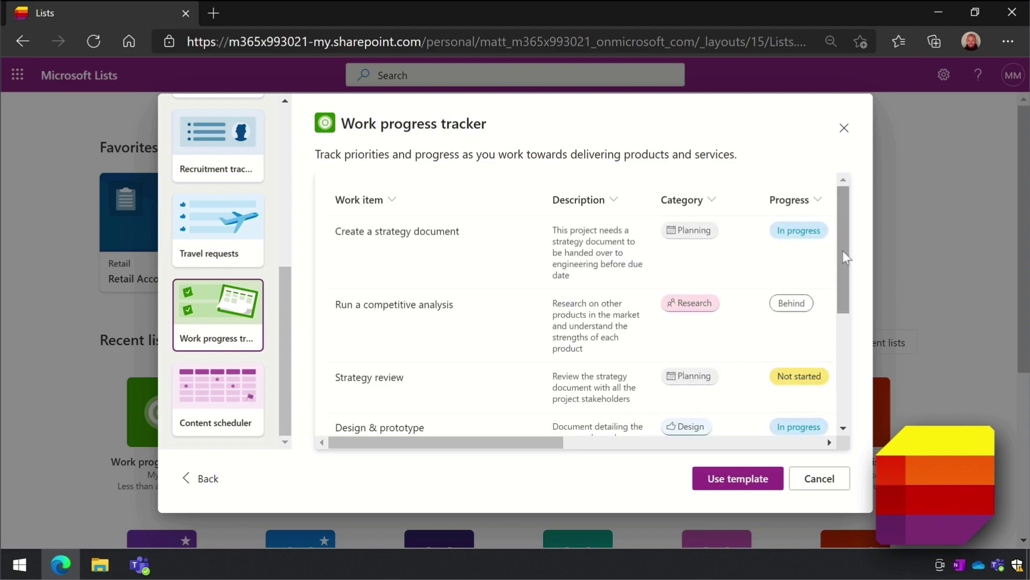
left_click_drag(843, 250, 815, 382)
left_click(714, 484)
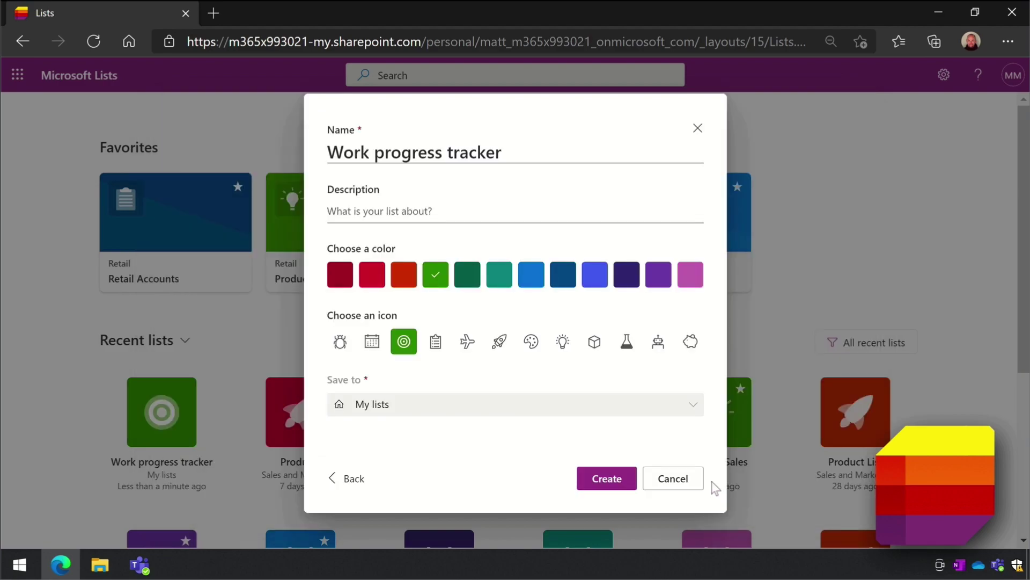
left_click(593, 483)
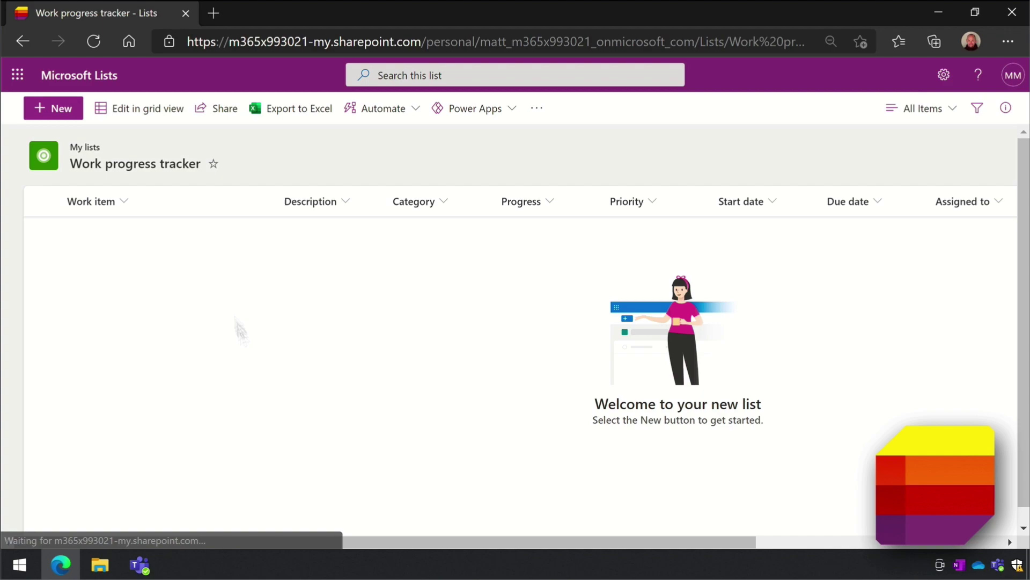
Step: Add and save a new tracker item named 'Schedule Meeting'
left_click(51, 109)
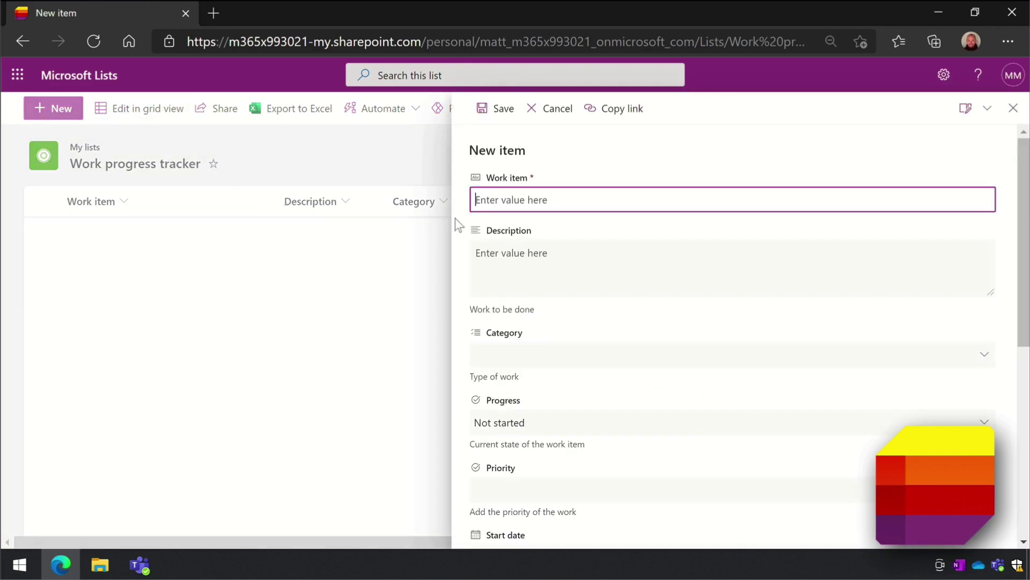
type("Schedule Meeting")
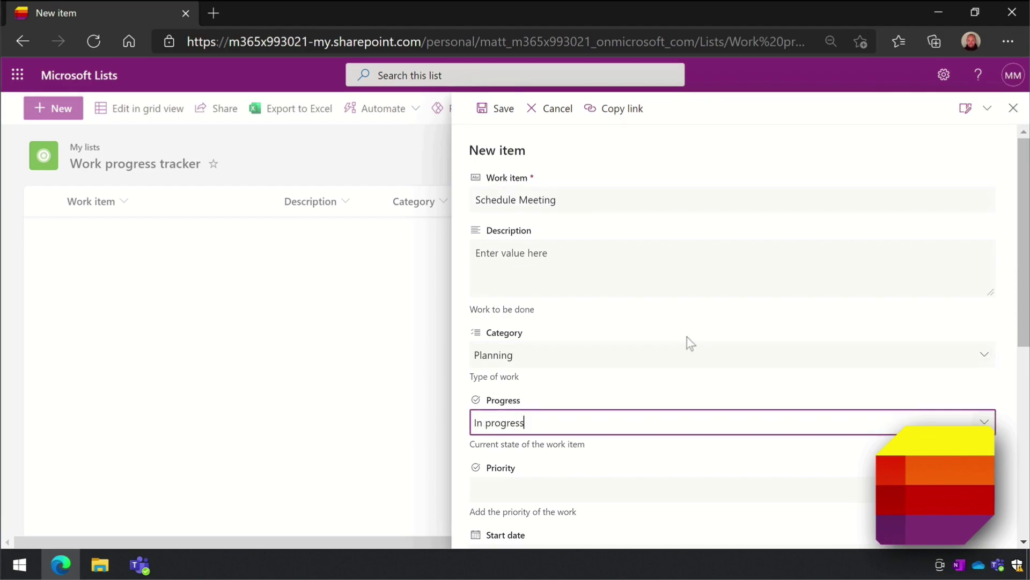
scroll(685, 342, "down", 3)
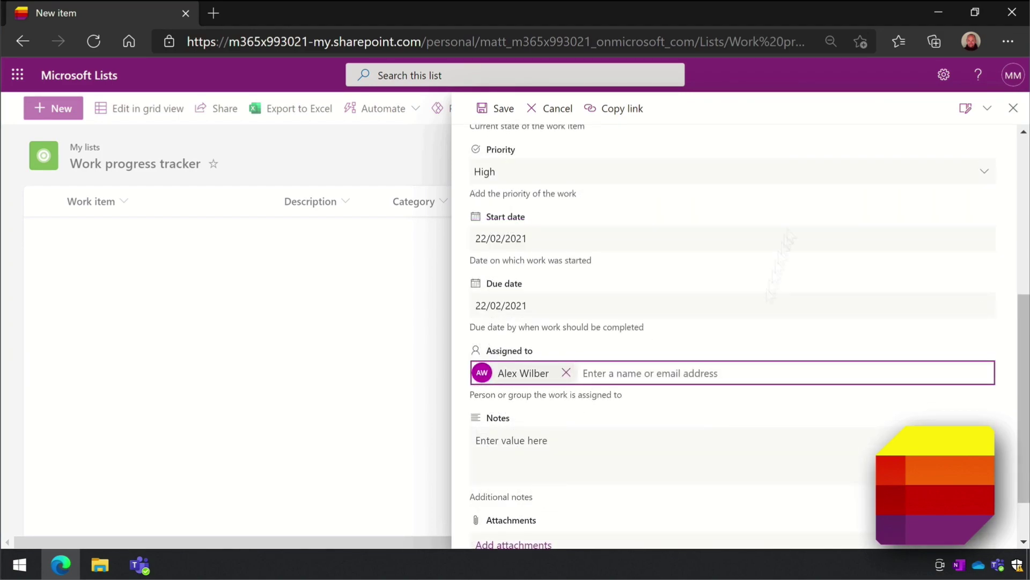
left_click(495, 107)
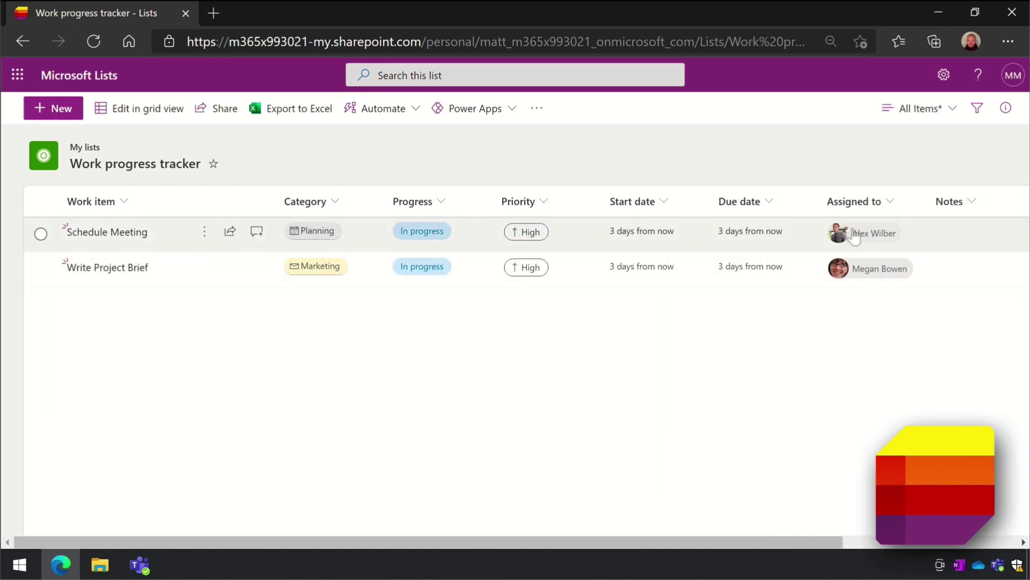
Step: Preview the column types available for a new column, then dismiss them
scroll(842, 236, "right", 4)
left_click(864, 202)
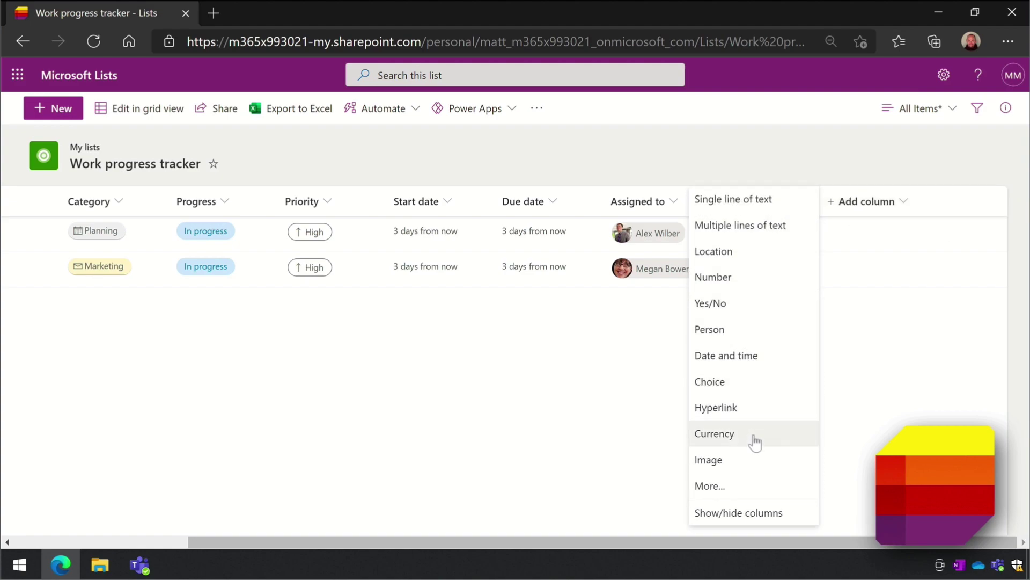
left_click(608, 408)
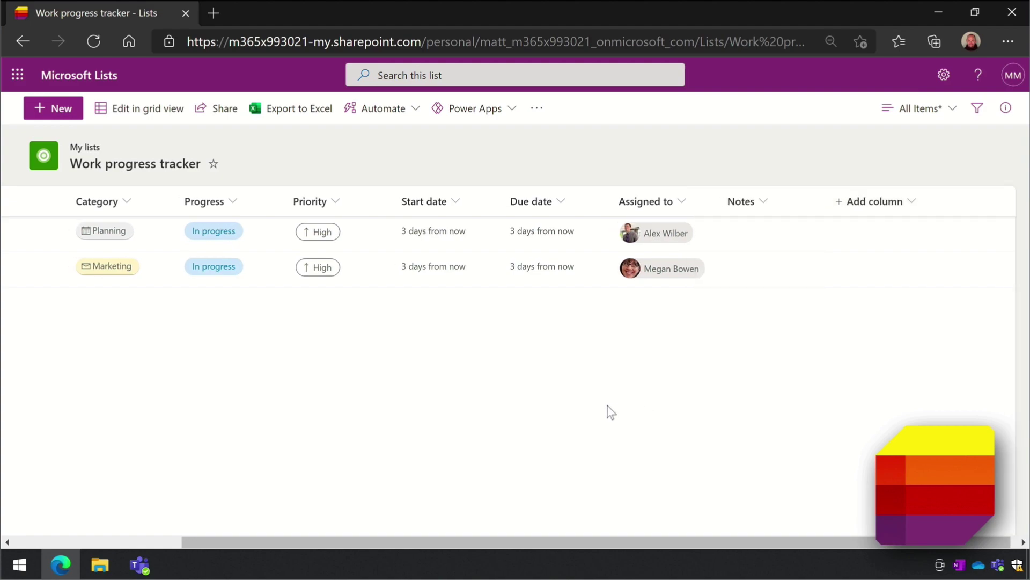
Step: In grid view, copy Planning from Schedule Meeting into Write Project Brief's category
left_click(141, 110)
left_click(228, 236)
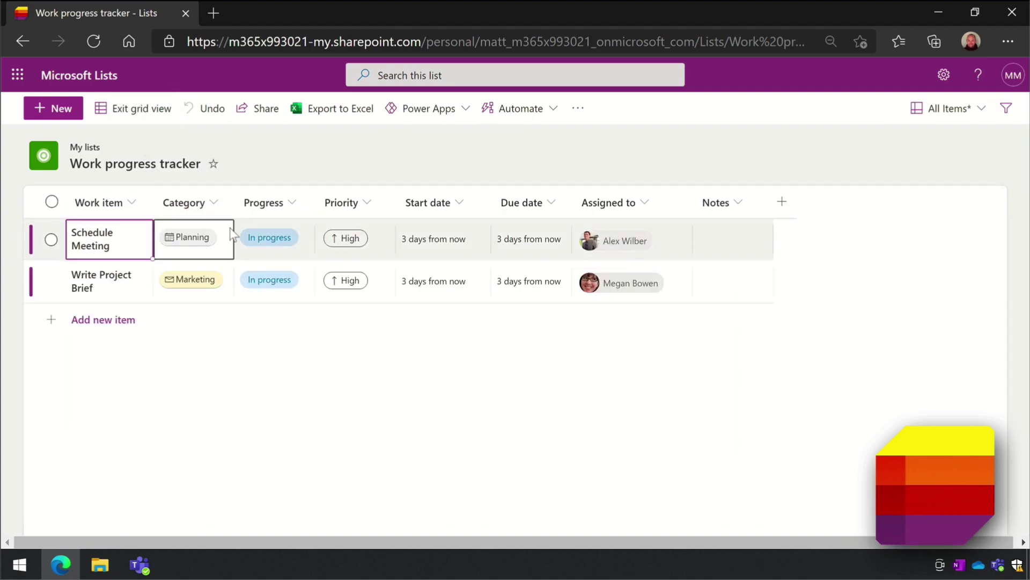
left_click_drag(233, 260, 237, 299)
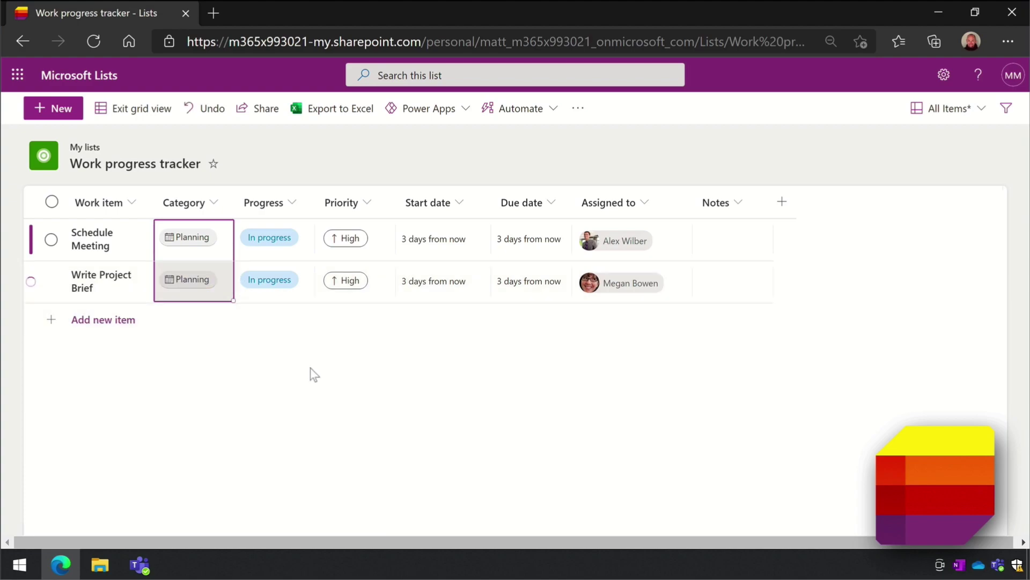
left_click(139, 121)
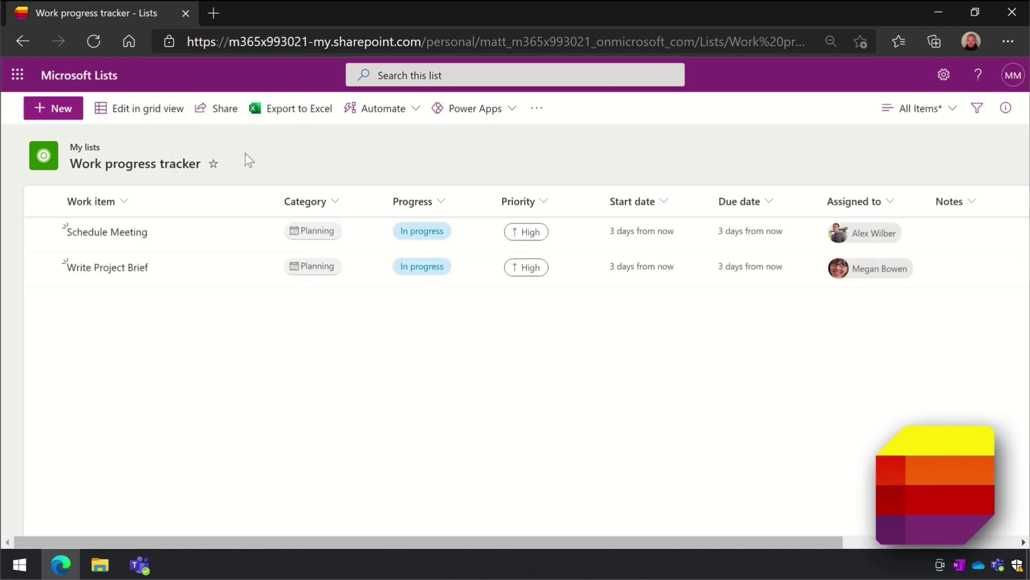
Step: Switch the tracker to the Grouped by priority view
left_click(975, 123)
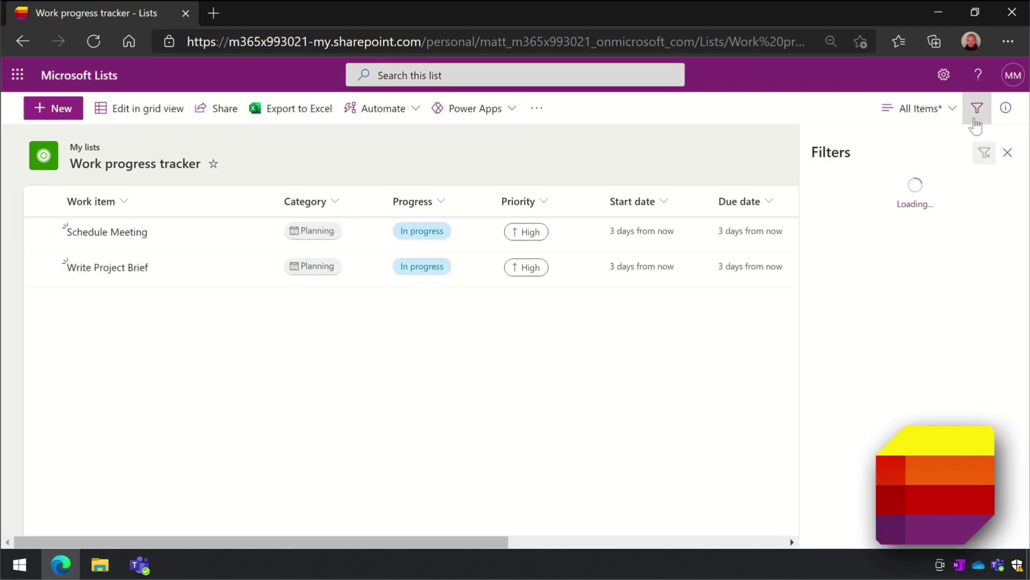
left_click(923, 108)
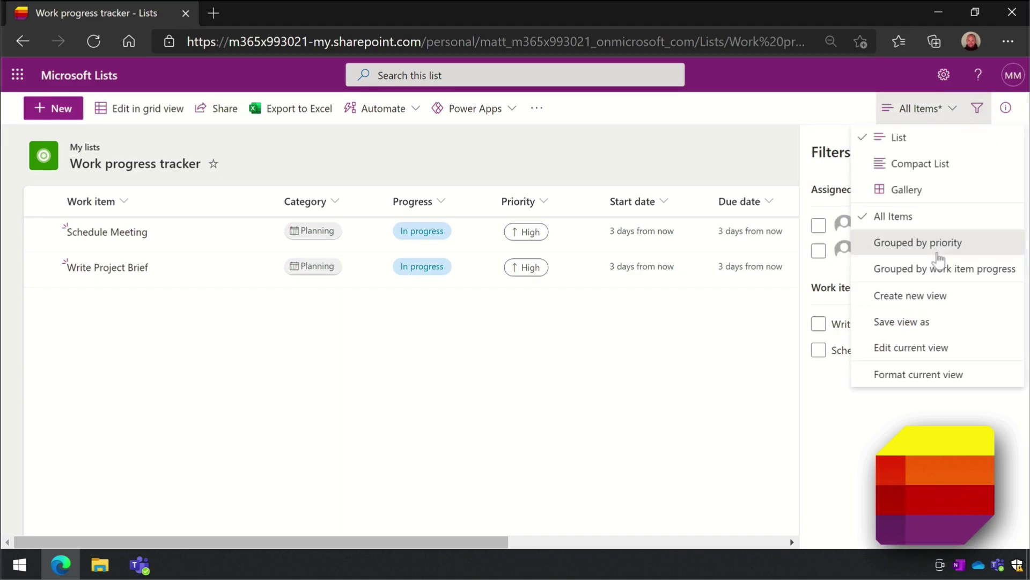
left_click(936, 251)
left_click(977, 108)
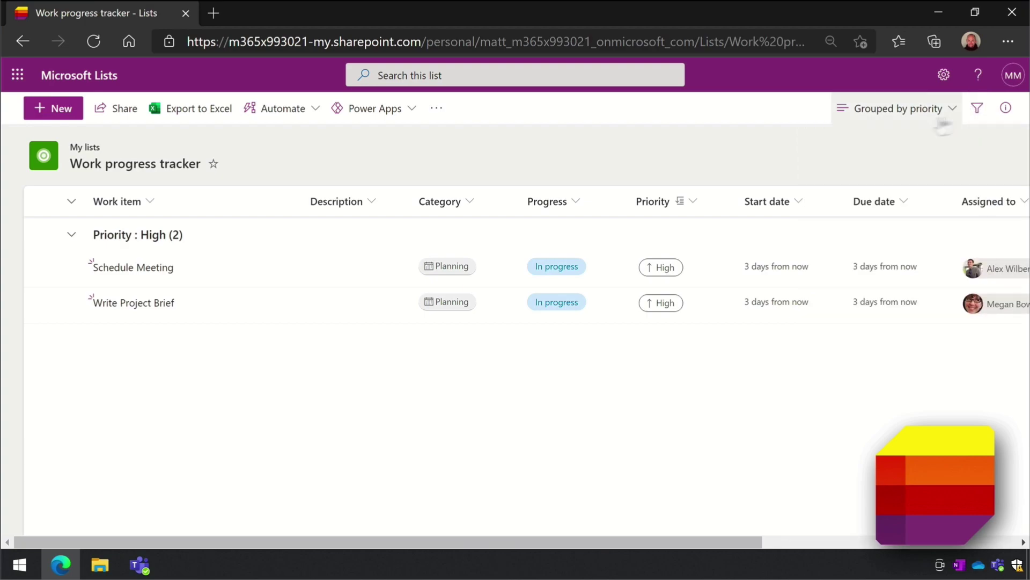
Step: Start creating an Automate notification rule, then close it without saving
left_click(313, 113)
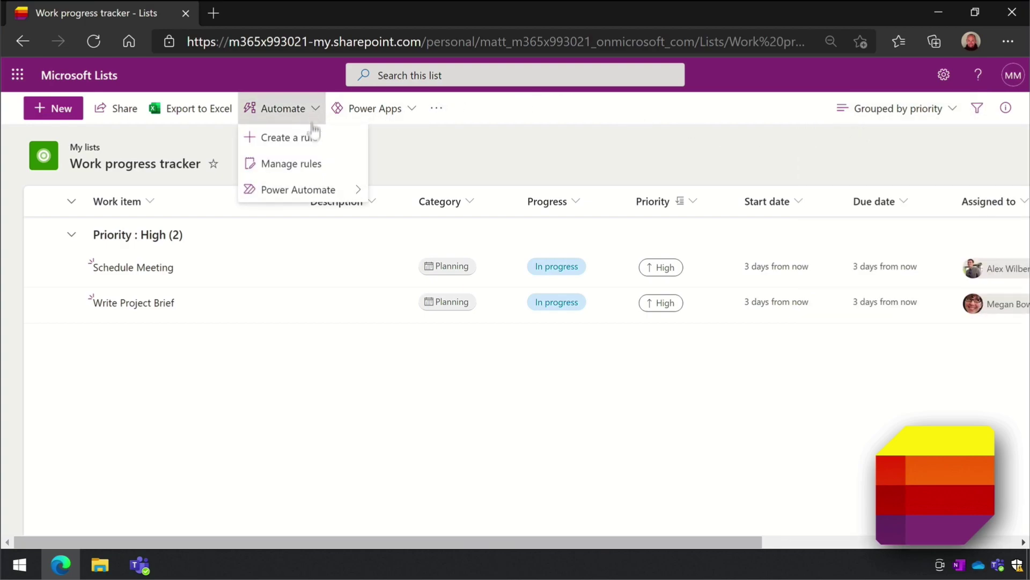
left_click(314, 134)
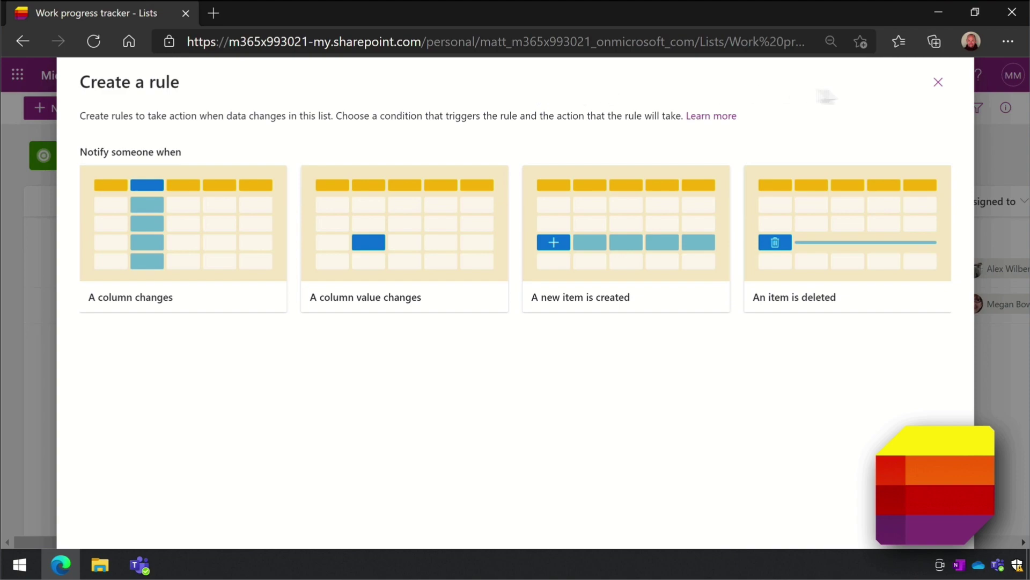
left_click(939, 84)
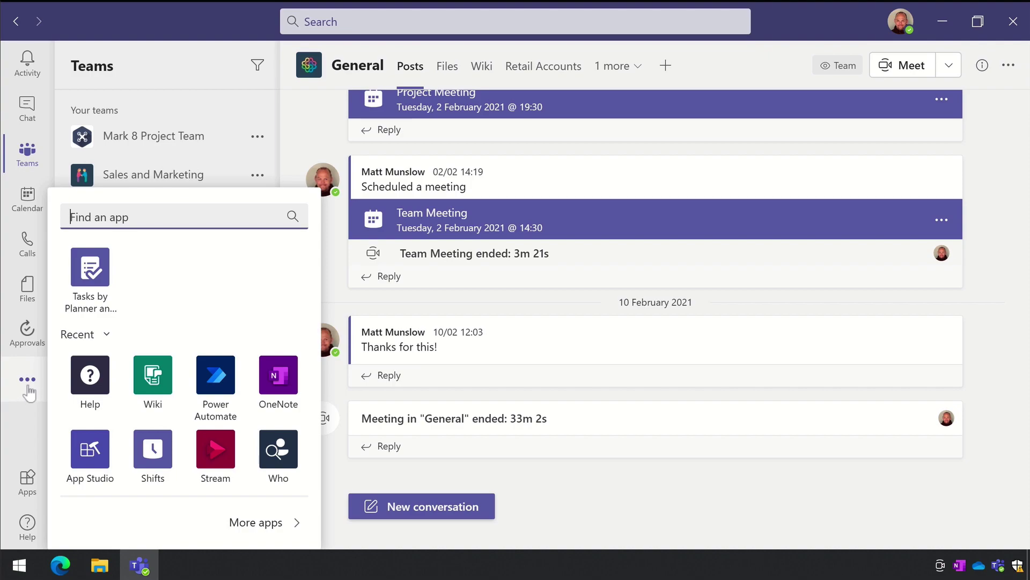
Step: Open the Tasks by Planner and To Do app and expand the Mark 8 Project Team plans
type("tasks")
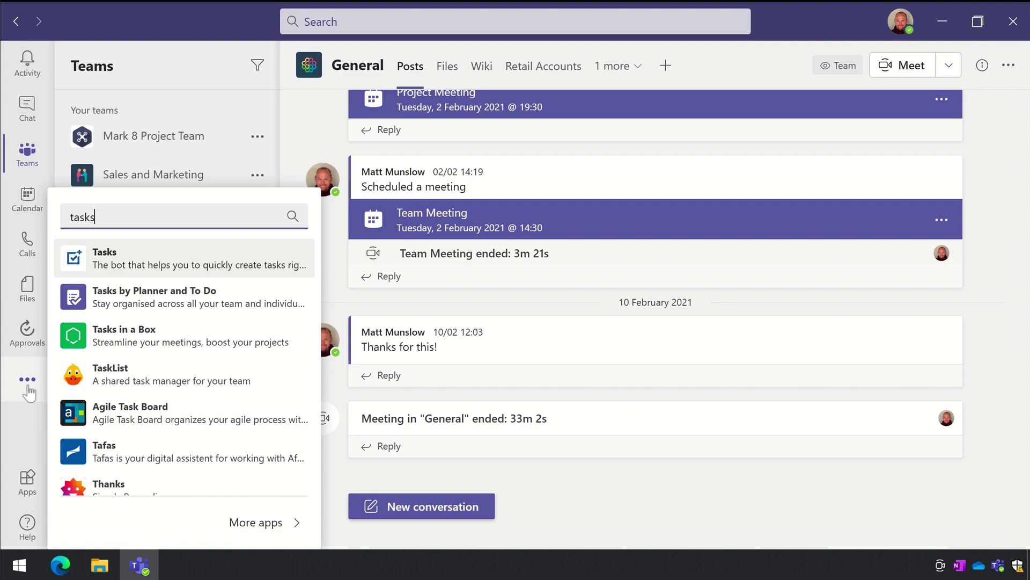
left_click(208, 307)
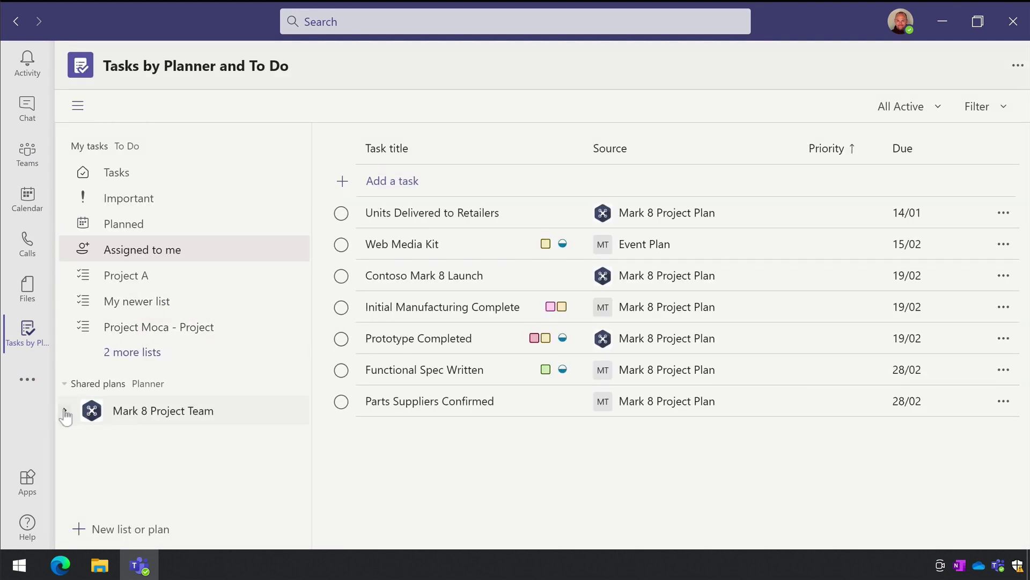
left_click(65, 413)
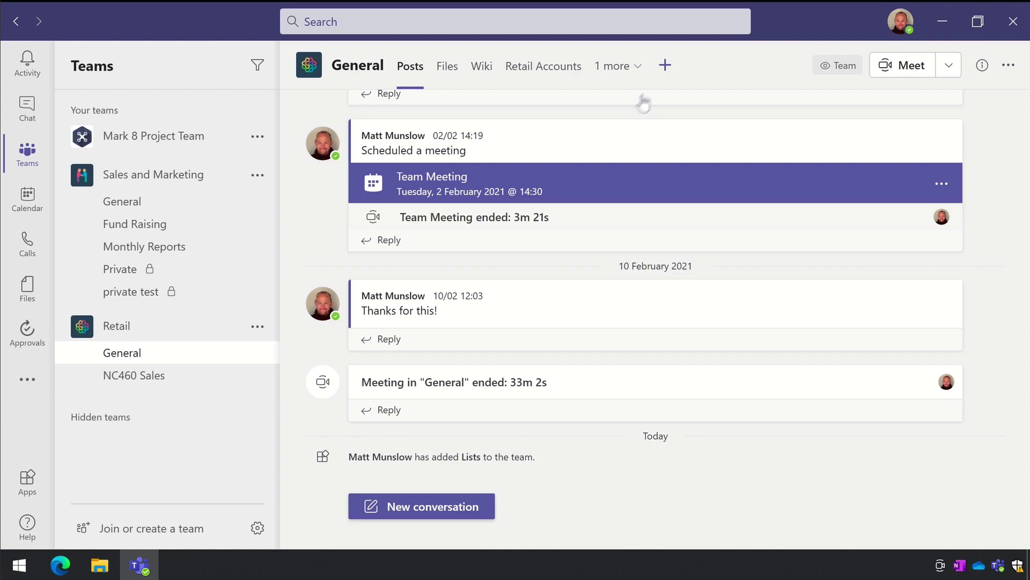
Step: Add a Lists tab to the General channel showing the existing Retail Accounts list
left_click(665, 65)
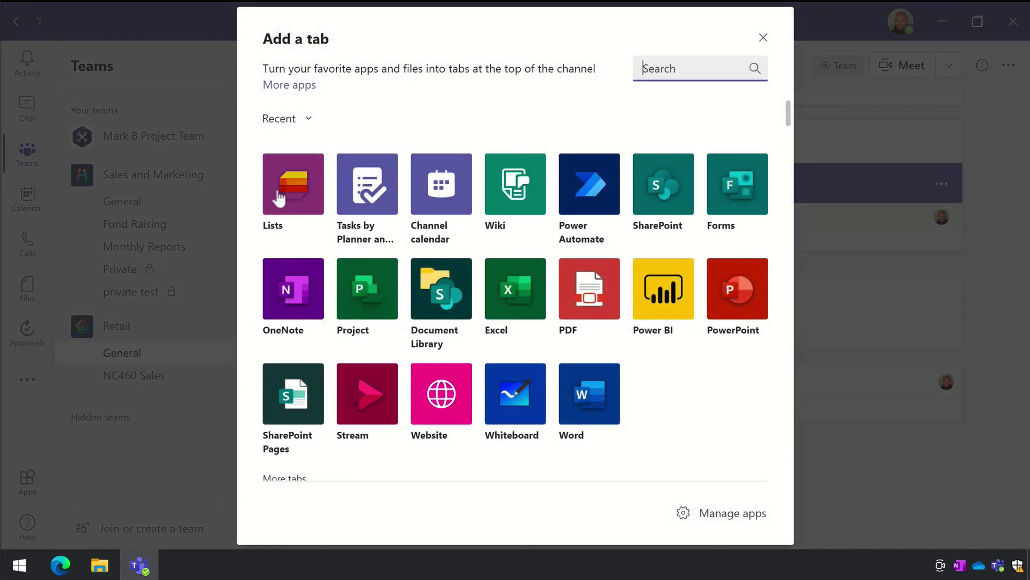
left_click(279, 194)
left_click(692, 479)
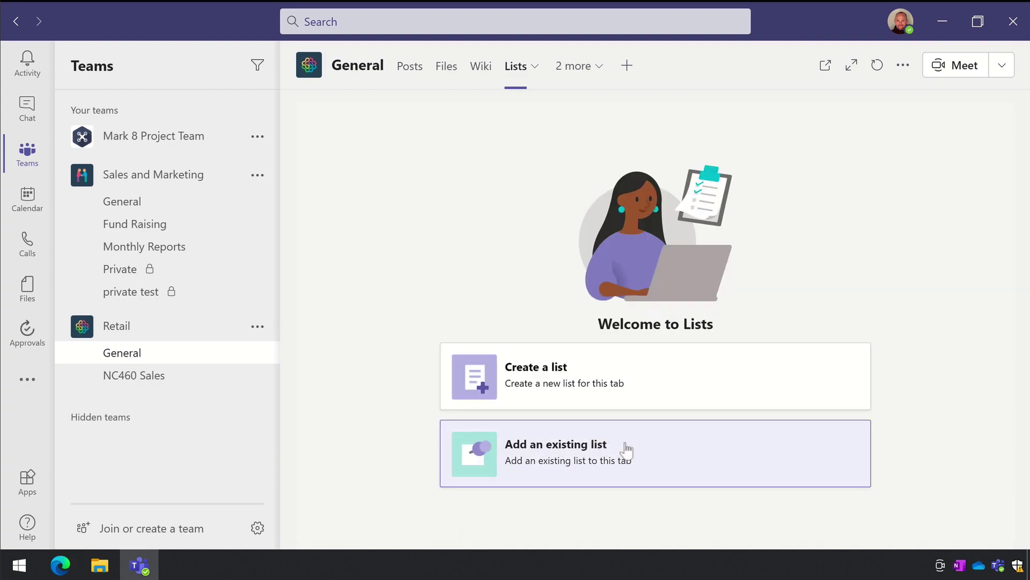
left_click(627, 450)
left_click(511, 412)
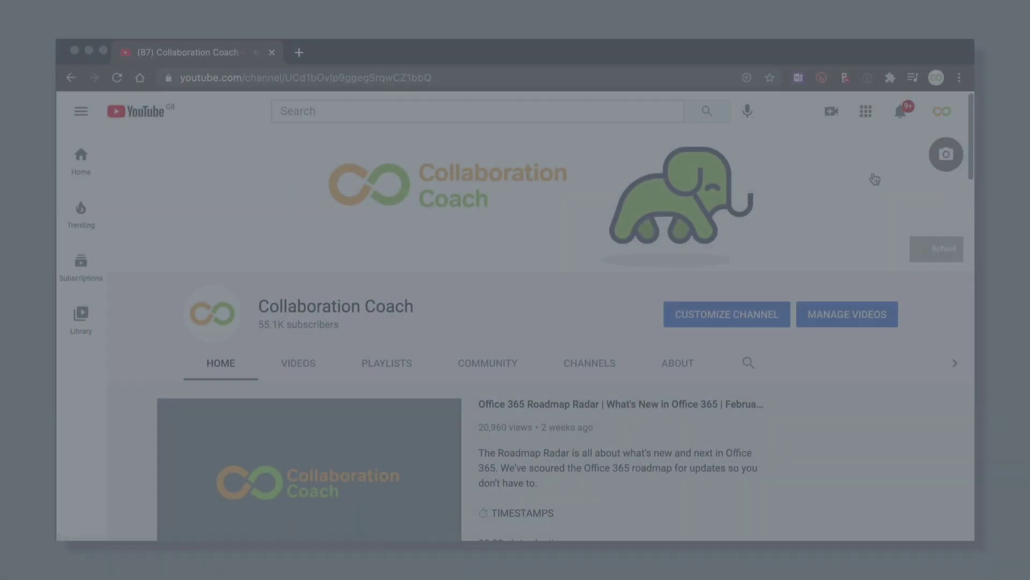
scroll(874, 180, "down", 1)
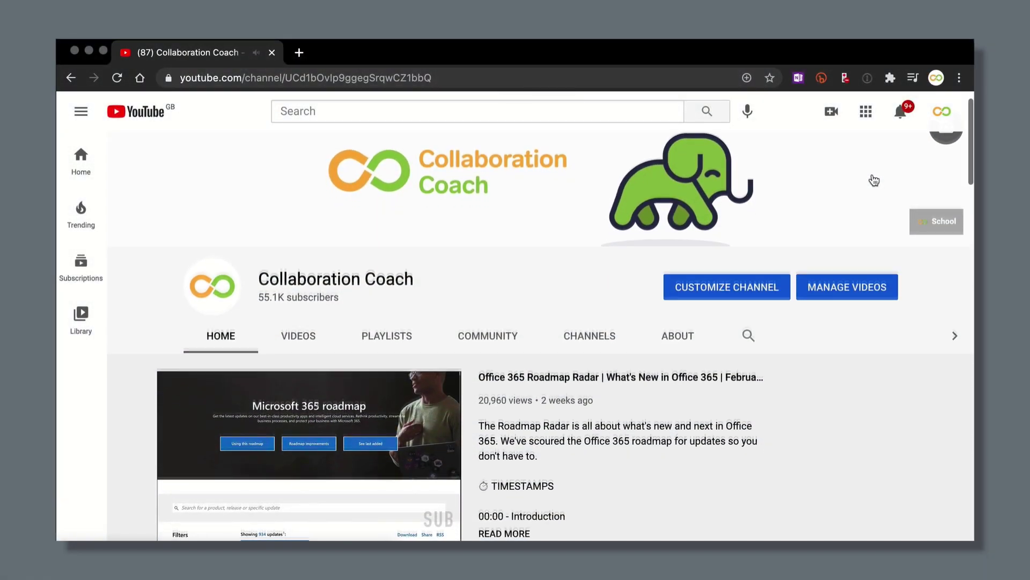
scroll(875, 180, "down", 3)
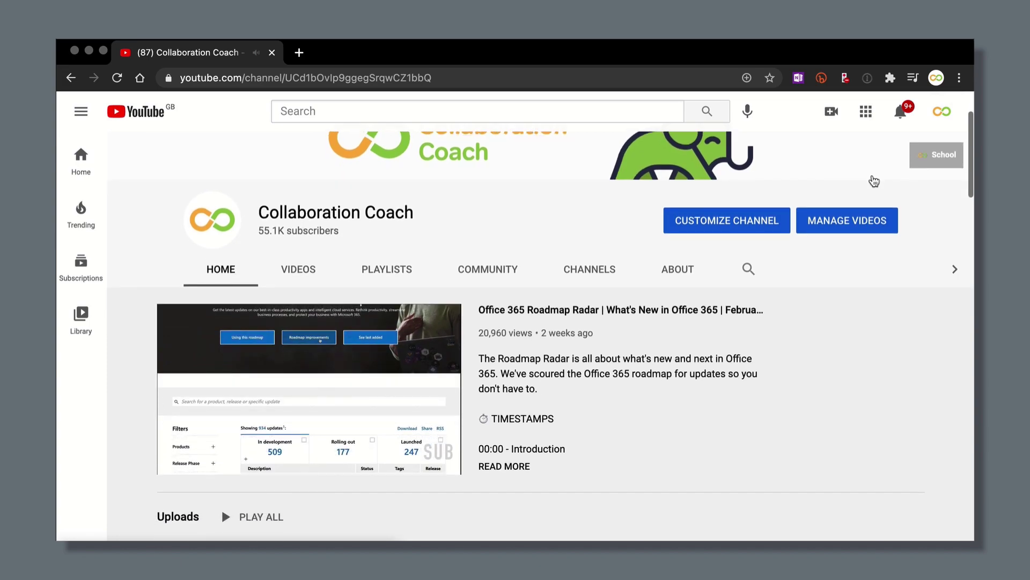
scroll(874, 181, "down", 3)
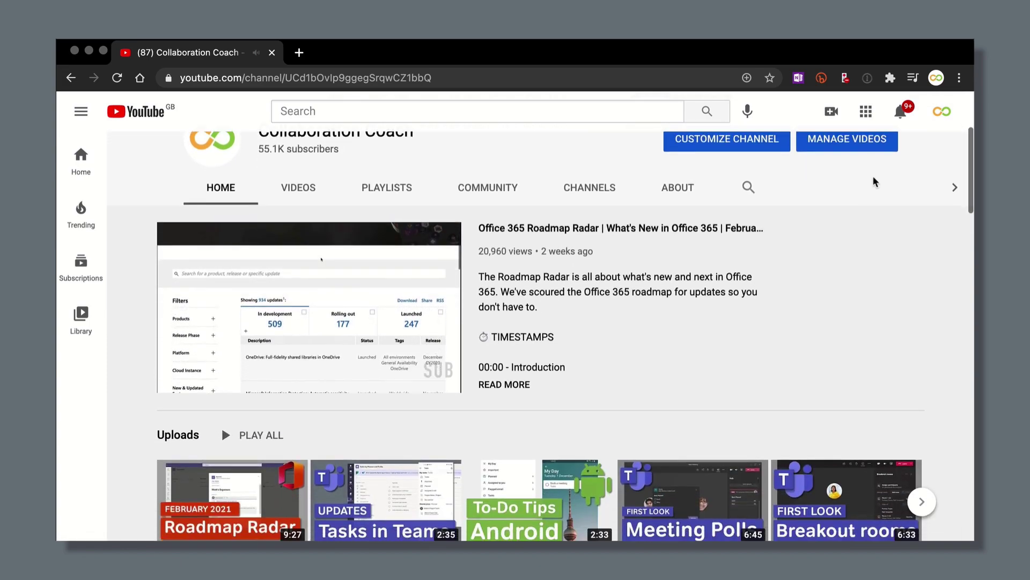